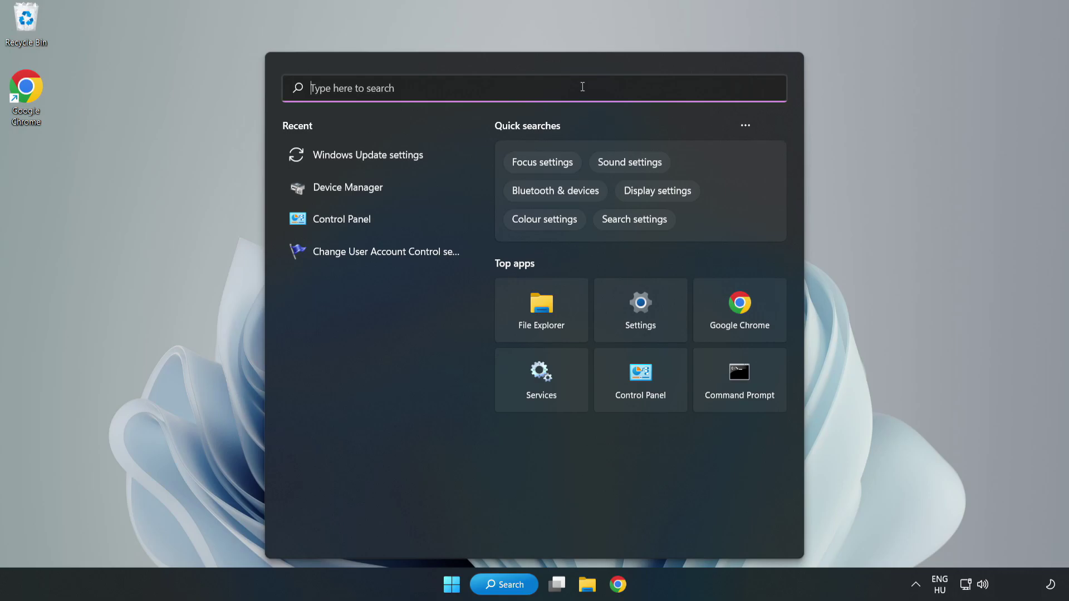
- Find and open Device Manager, and move its window toward the middle of the desktop
type("device")
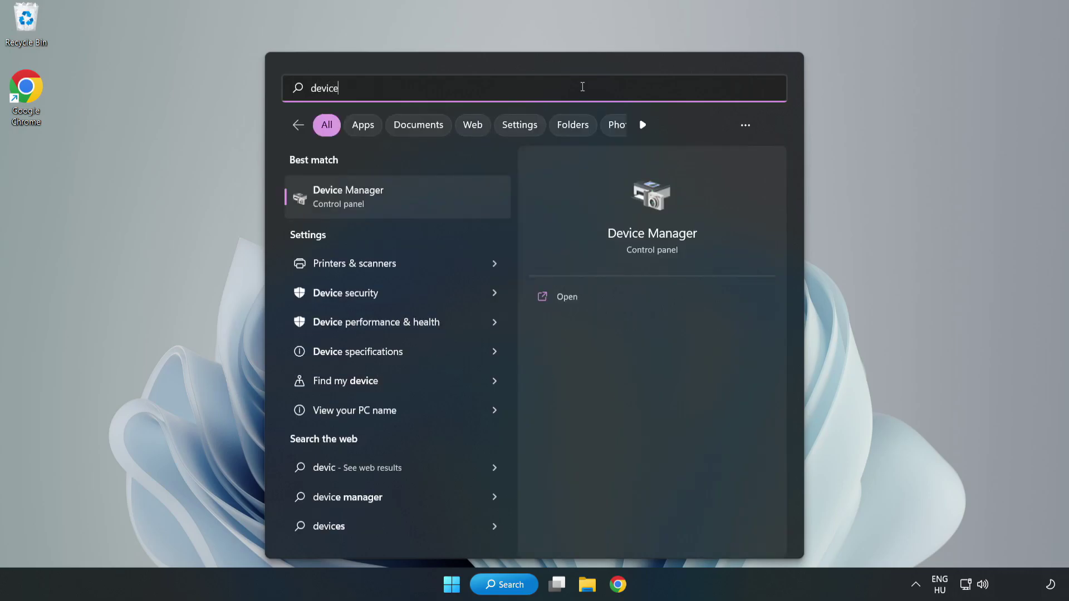
type(" manager")
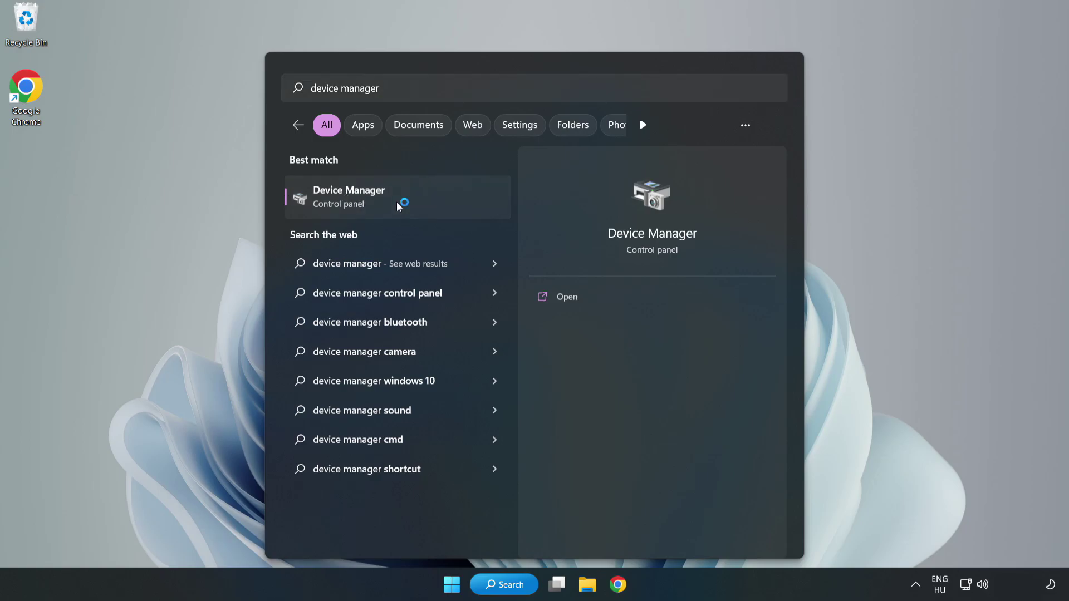
left_click(399, 207)
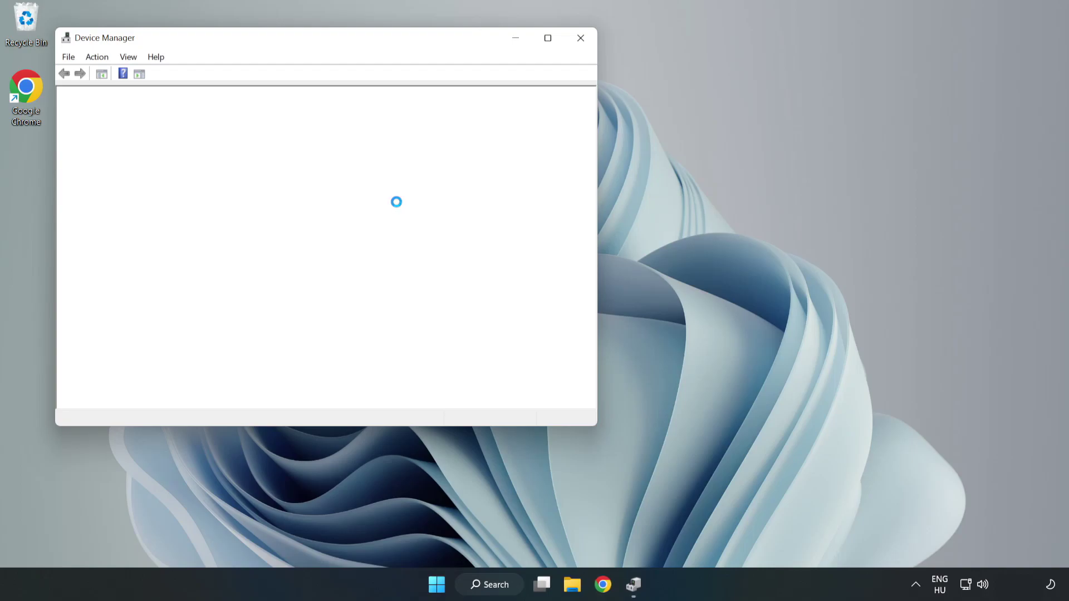
left_click_drag(284, 39, 476, 97)
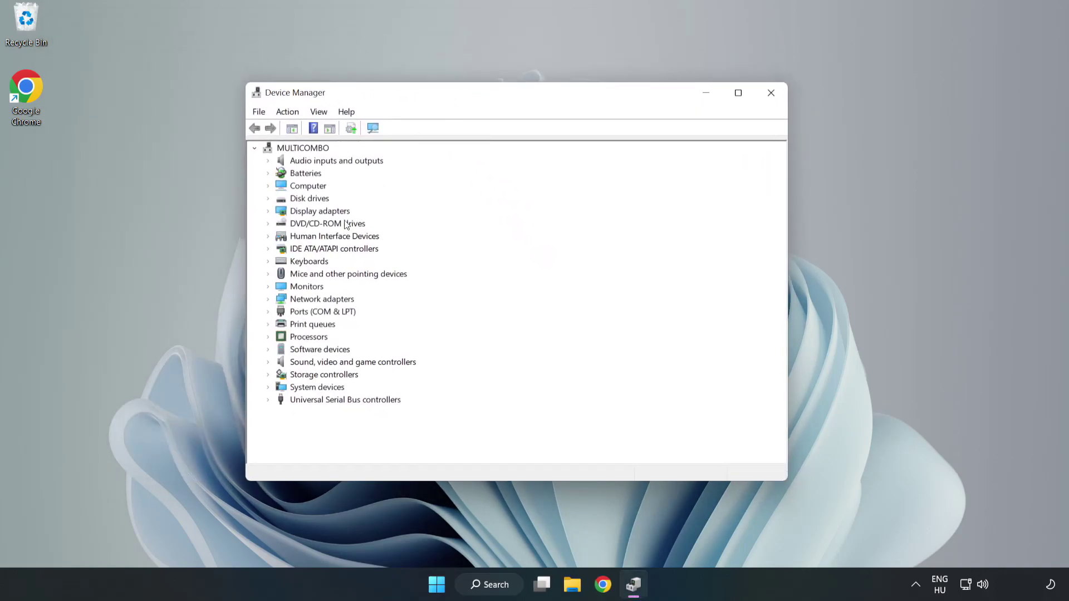
- Search automatically for an updated driver for the VMware SVGA 3D display adapter, and close Device Manager
left_click(285, 215)
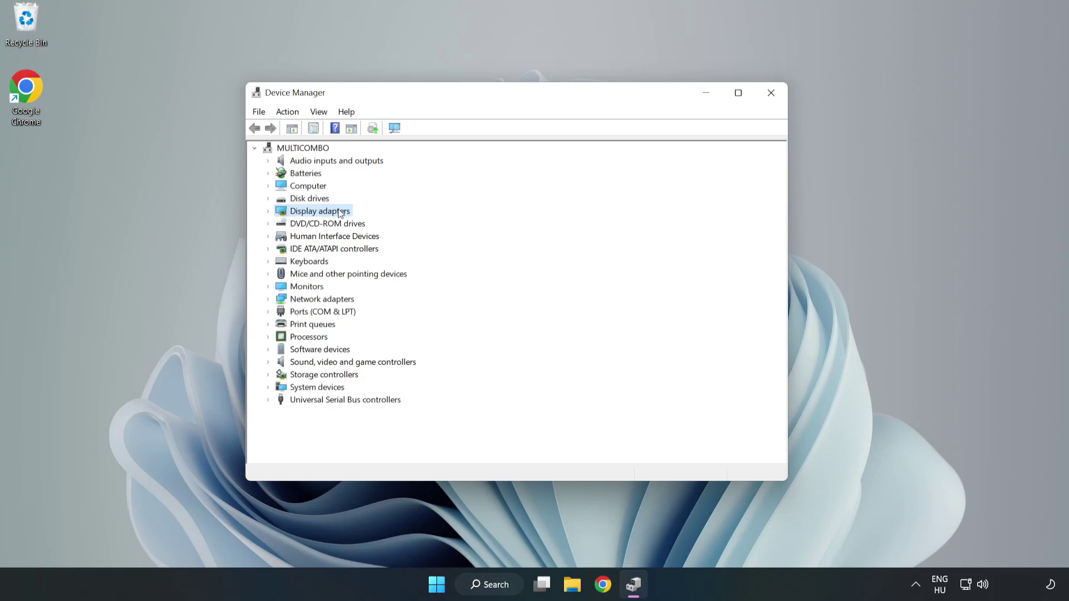
left_click(268, 214)
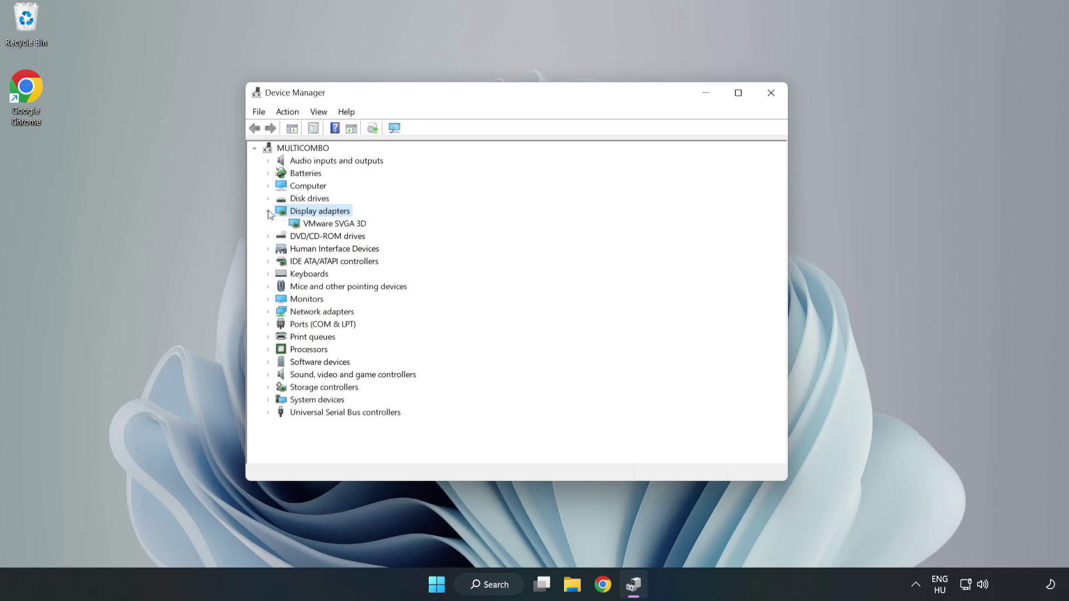
left_click(361, 223)
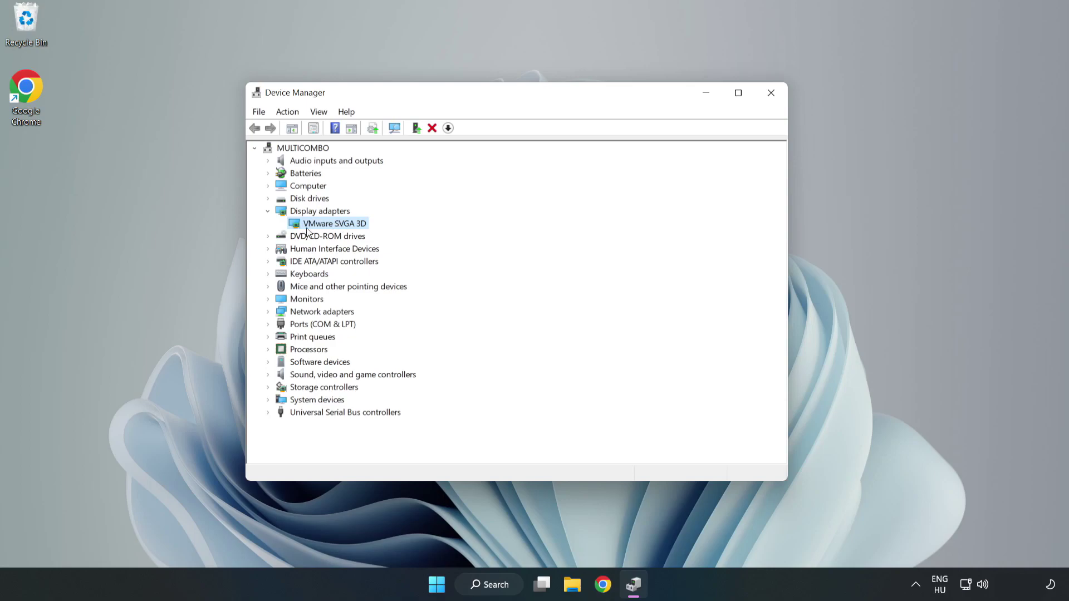
right_click(333, 228)
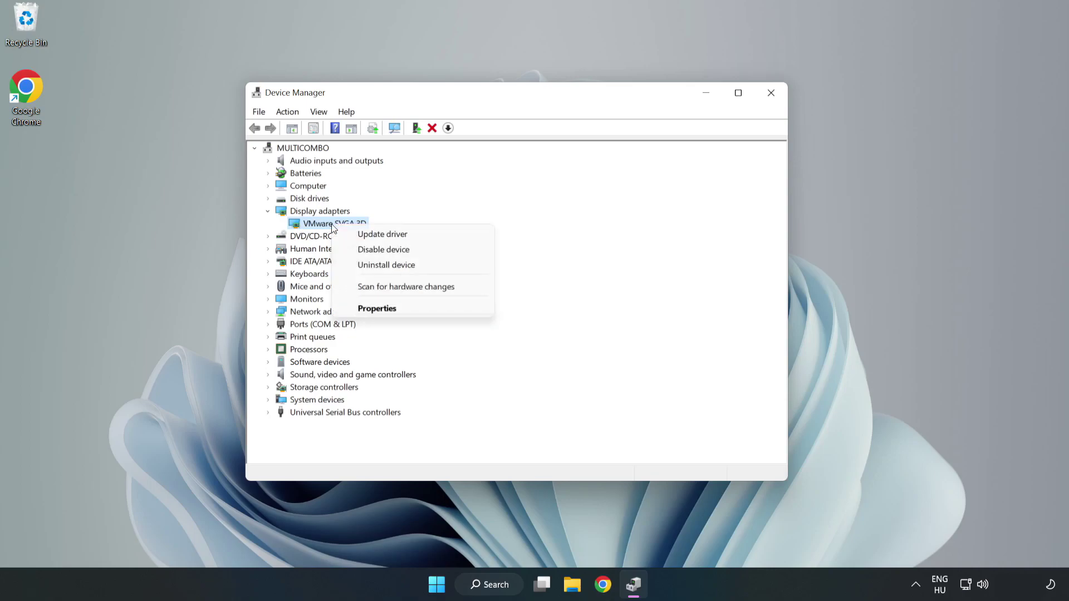
left_click(414, 236)
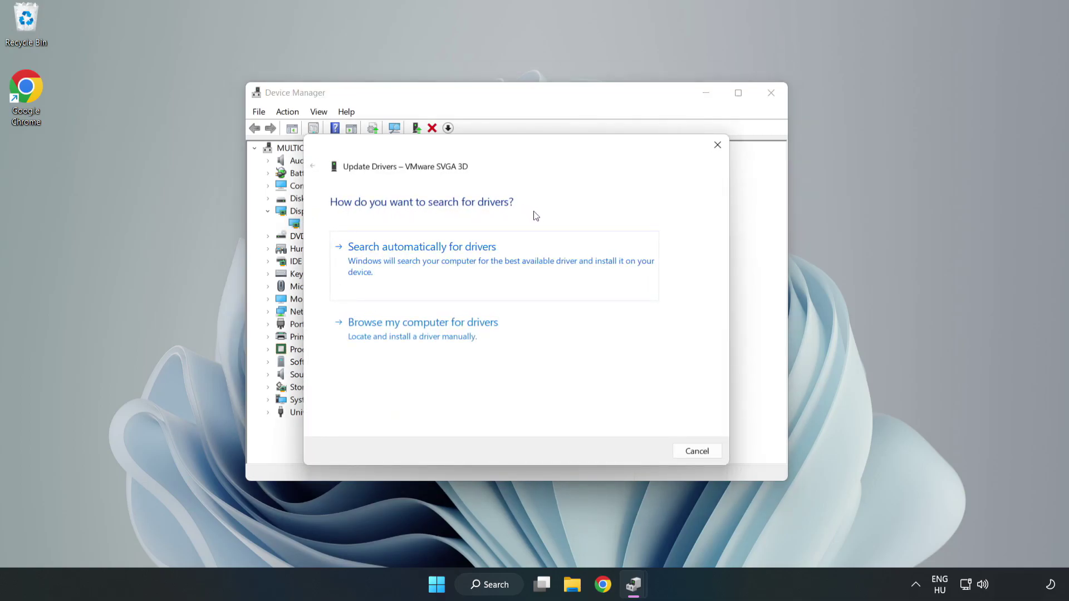
left_click(425, 260)
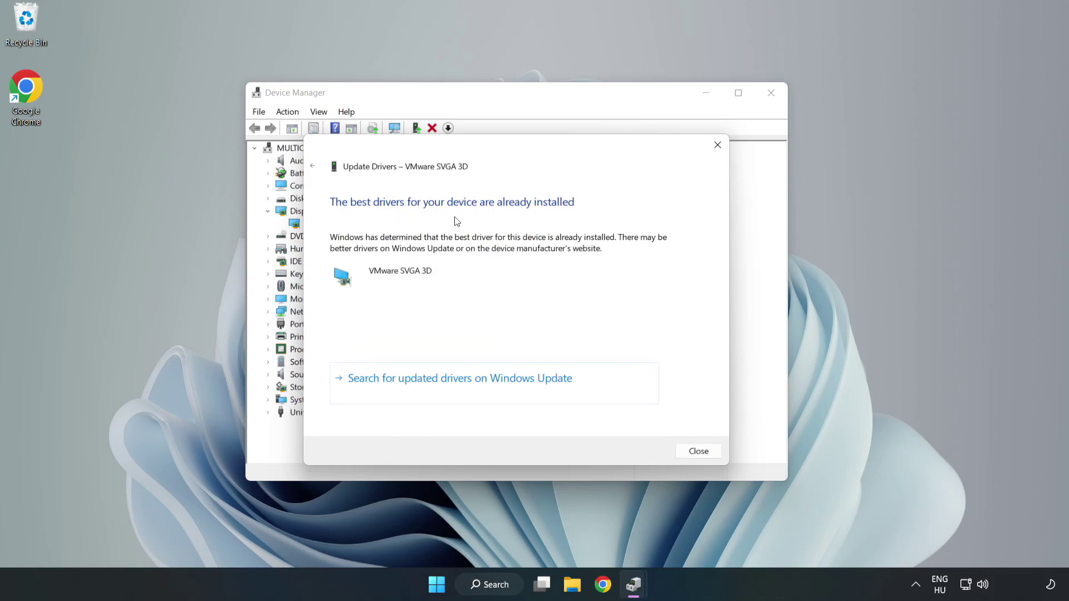
left_click(703, 452)
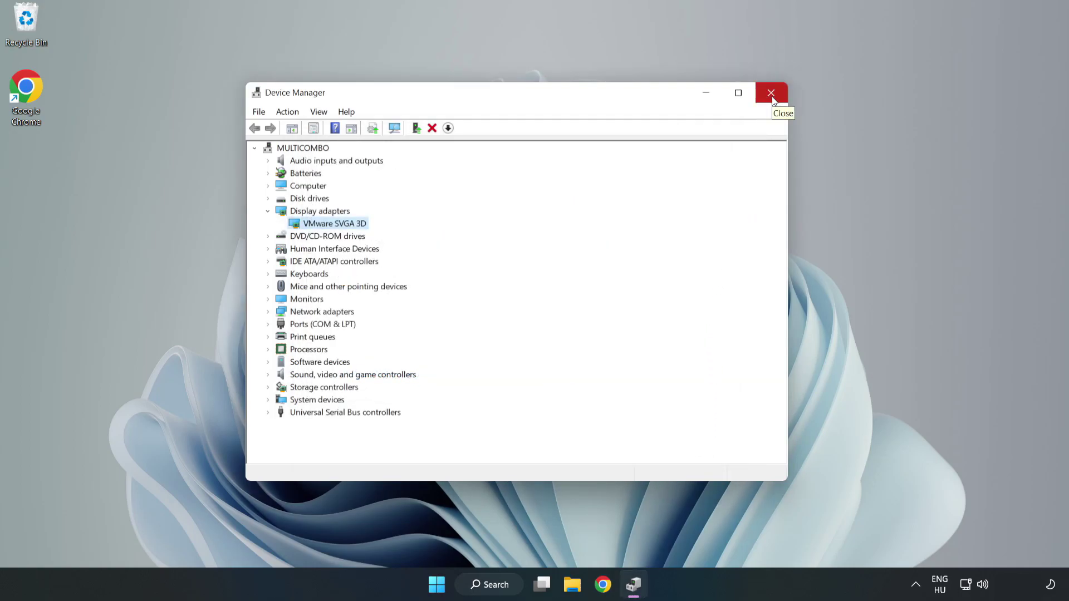
left_click(773, 100)
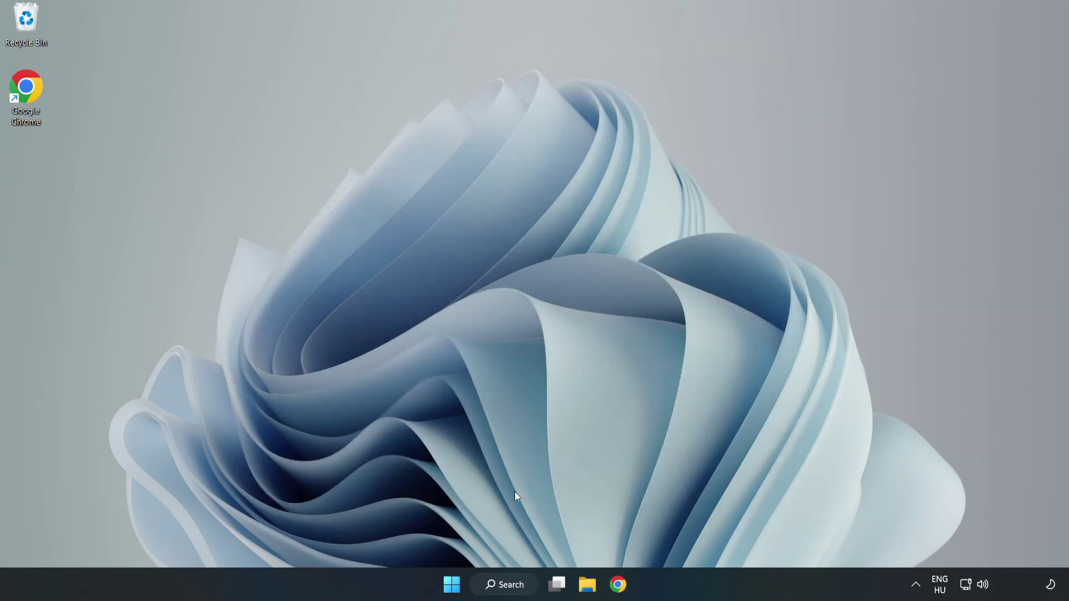
- Open the Windows Update settings, check for updates, and close Settings
left_click(508, 586)
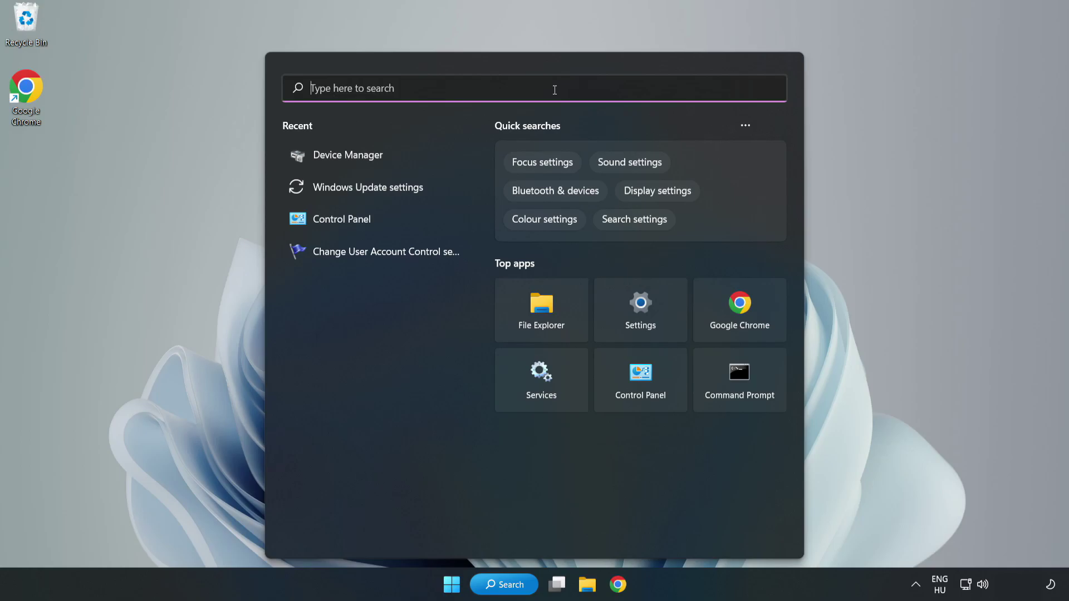
type("updates")
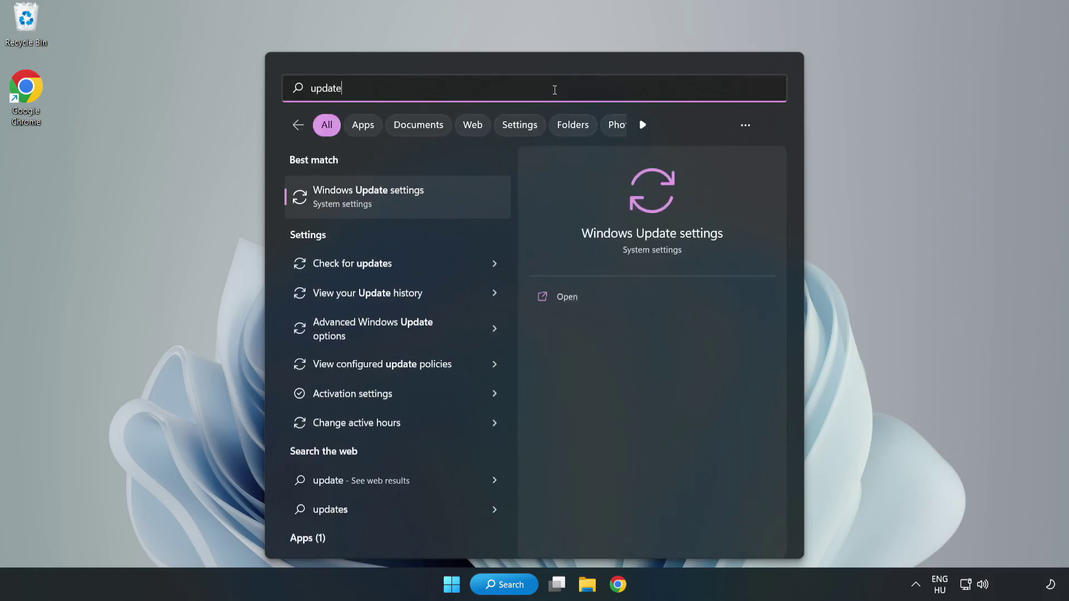
left_click(379, 198)
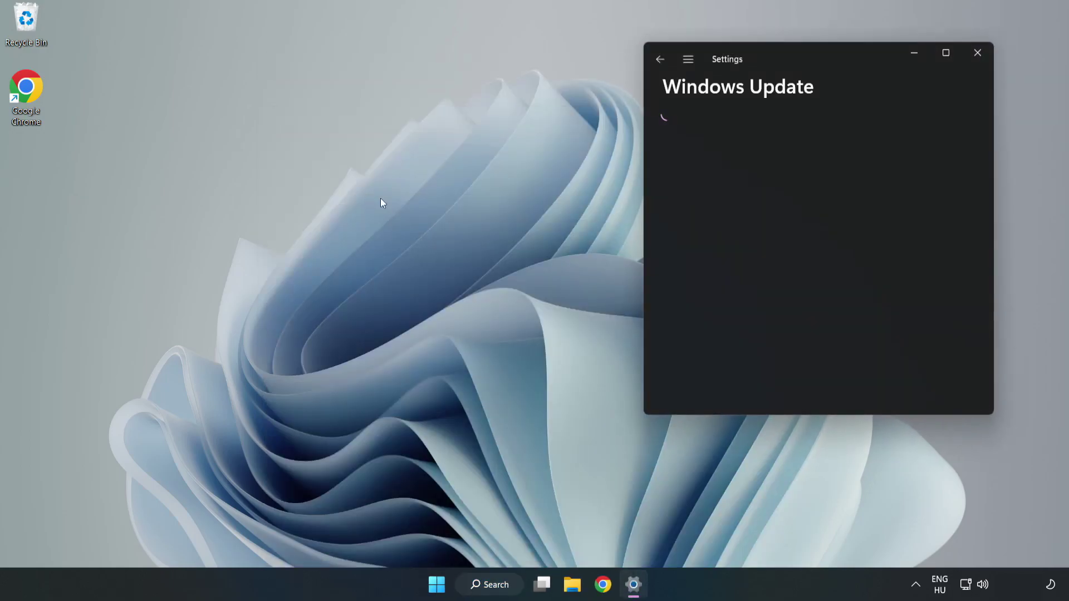
left_click(947, 49)
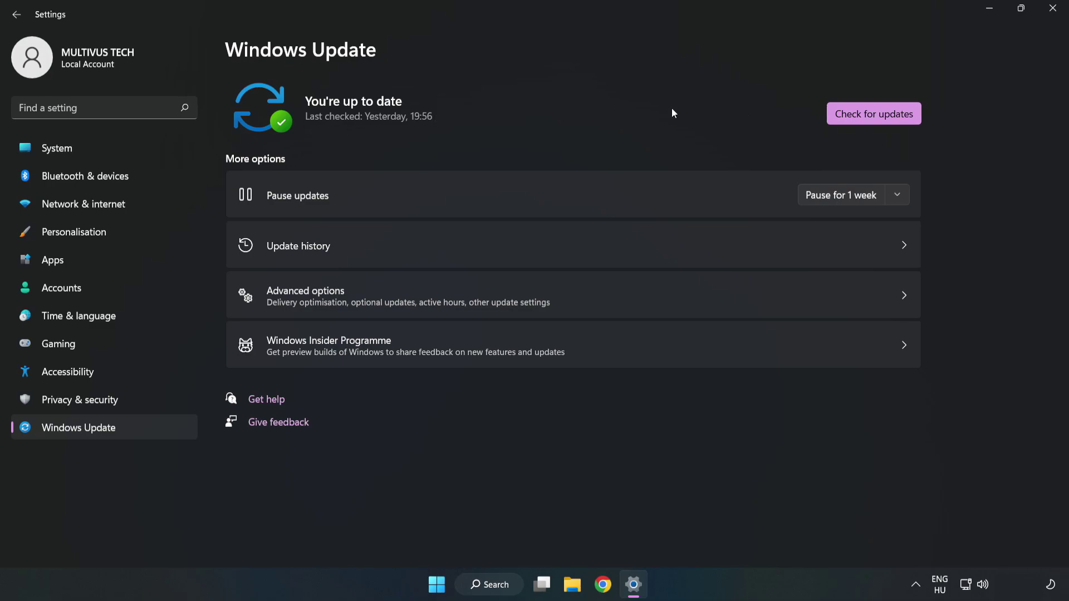
left_click(878, 116)
left_click(1054, 13)
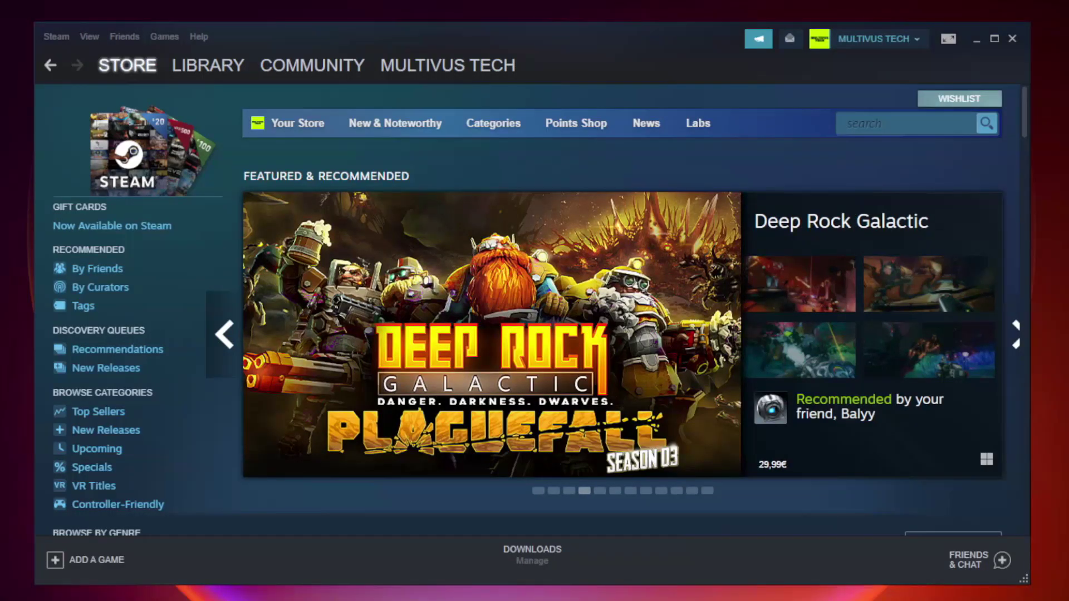
- In the Steam library, verify the integrity of the local files of YOUR NOT WORKING GAME
mouse_move(226, 73)
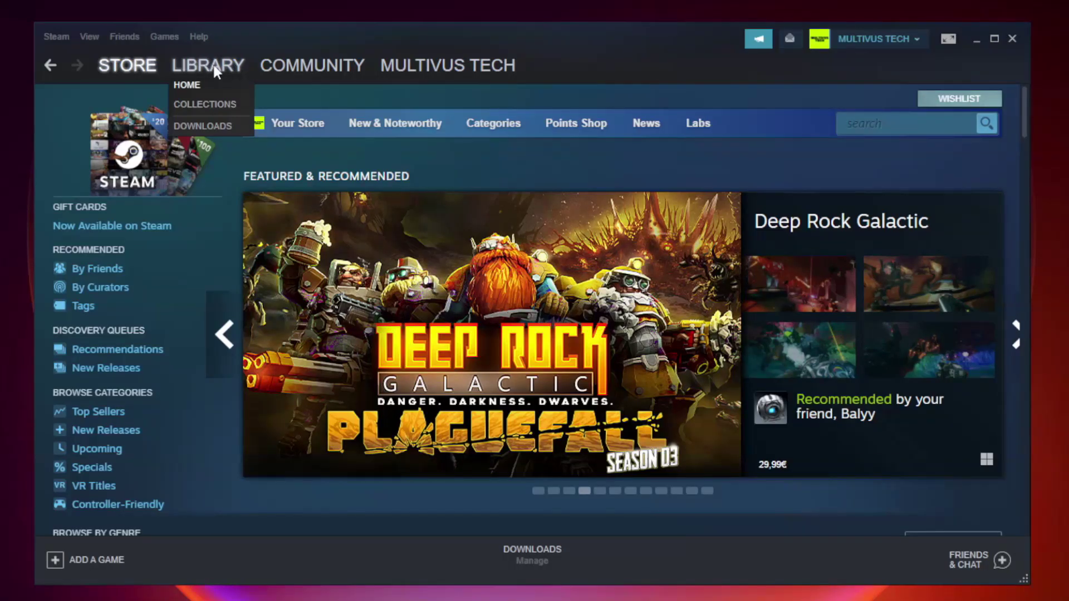
left_click(215, 68)
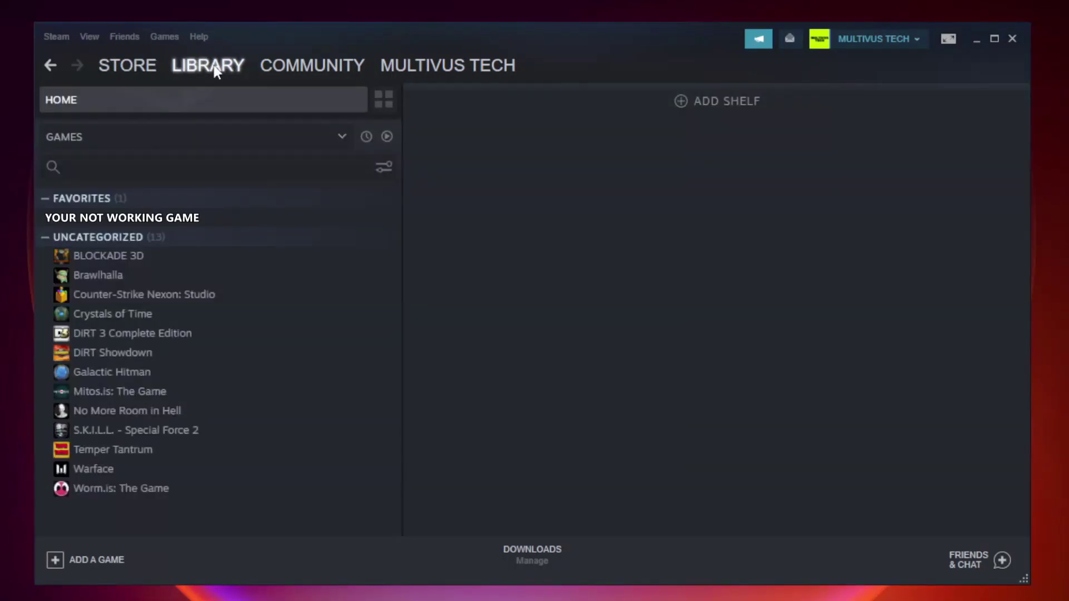
left_click(231, 219)
right_click(233, 222)
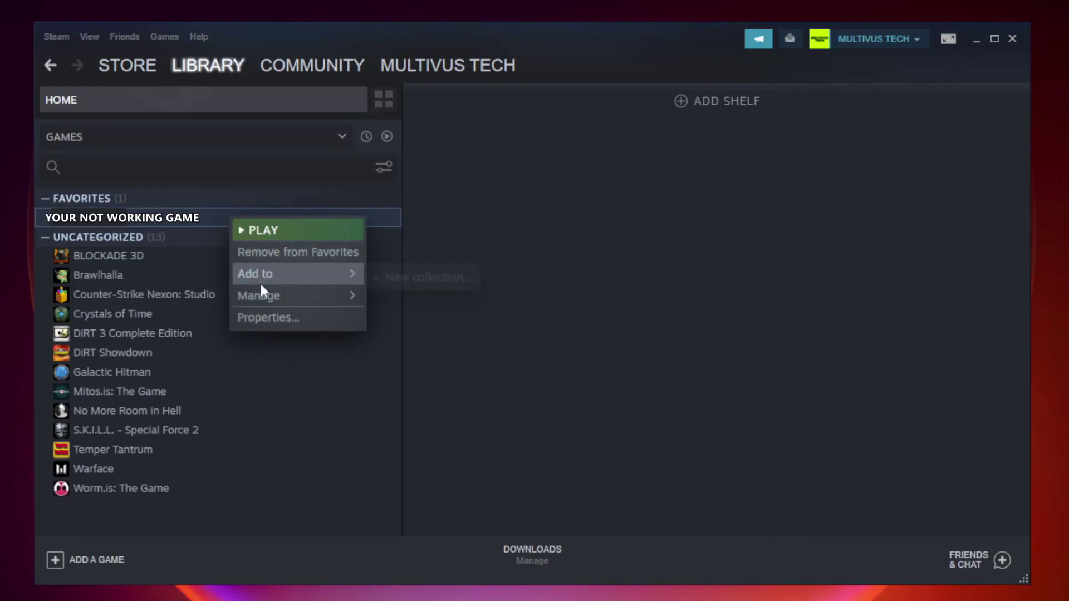
left_click(292, 317)
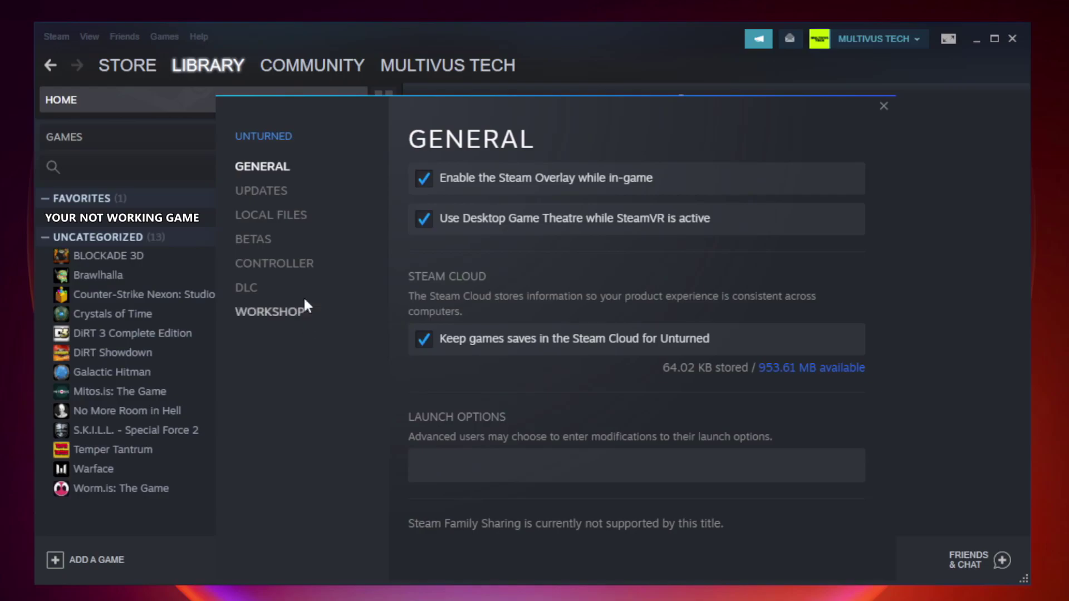
left_click(283, 220)
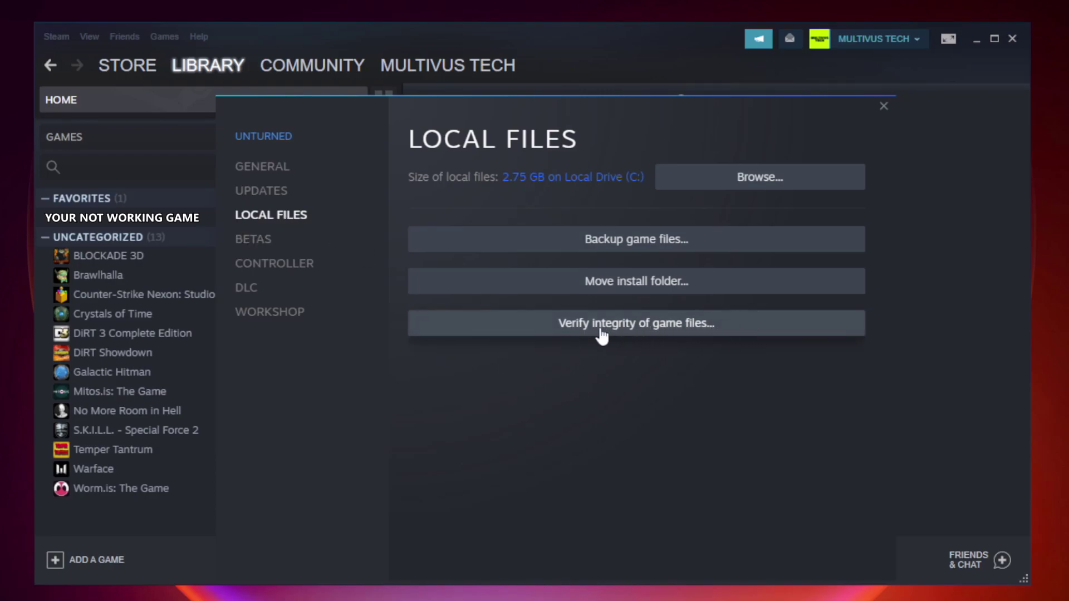
left_click(646, 329)
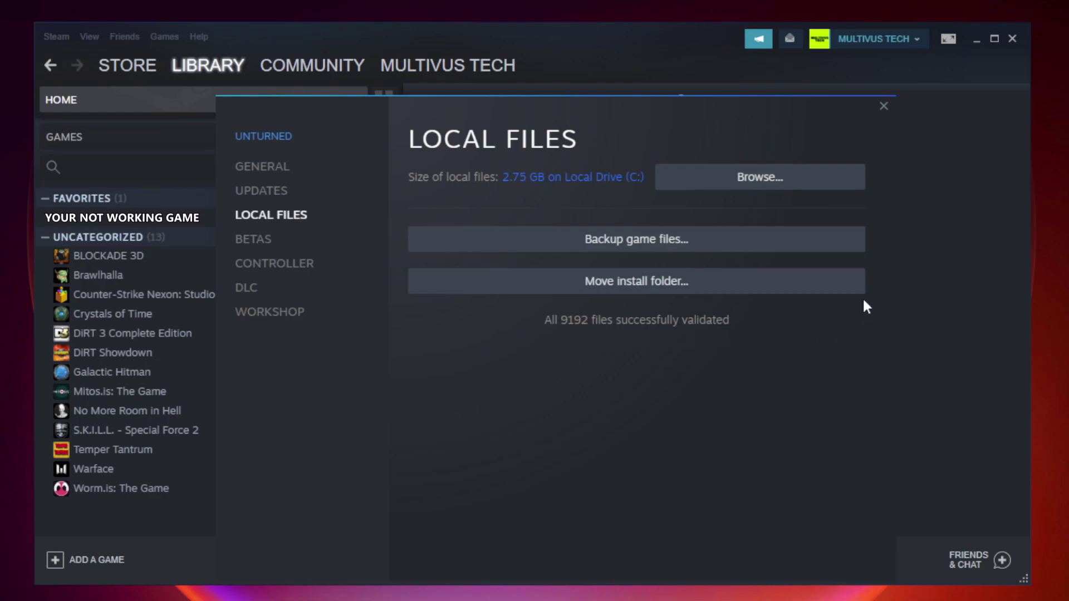
- Browse to the game's local files folder and open the properties of the YOUR NOT WORKING GAME shortcut
left_click(764, 192)
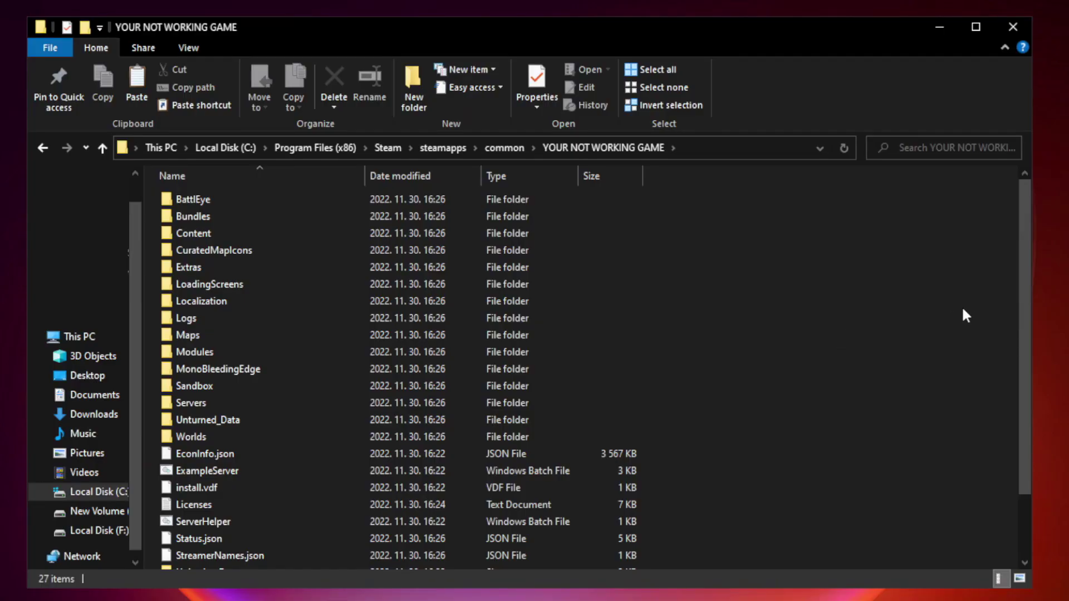
left_click_drag(1025, 292, 1027, 384)
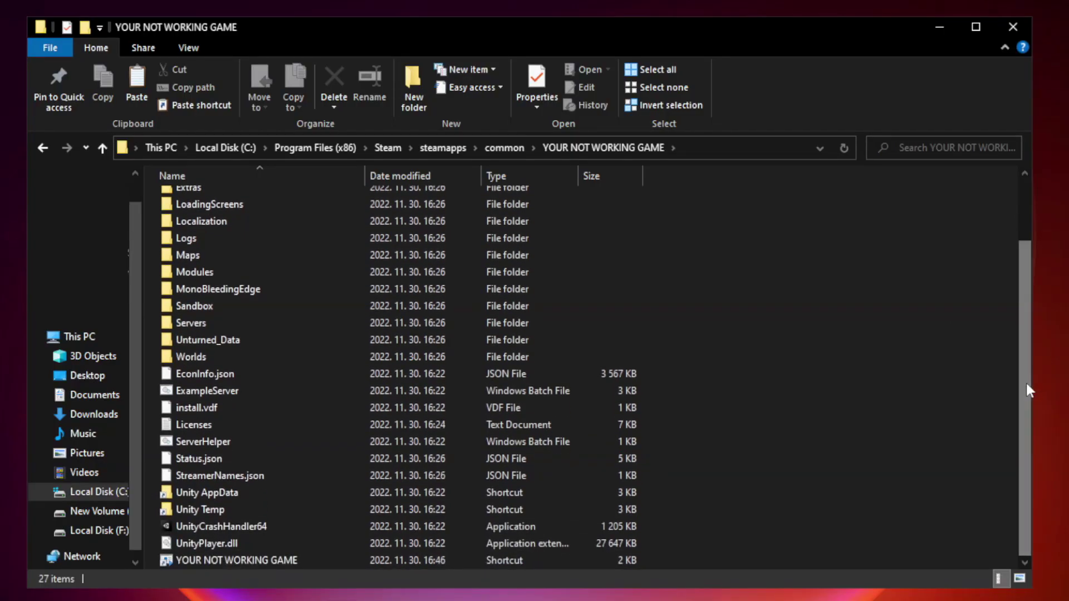
left_click(423, 560)
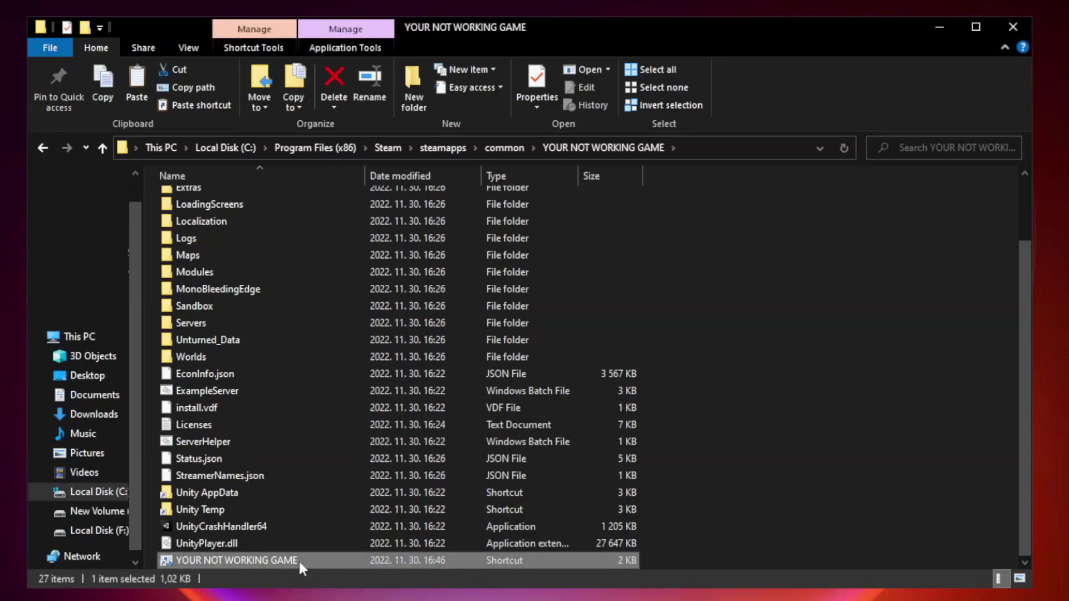
right_click(363, 563)
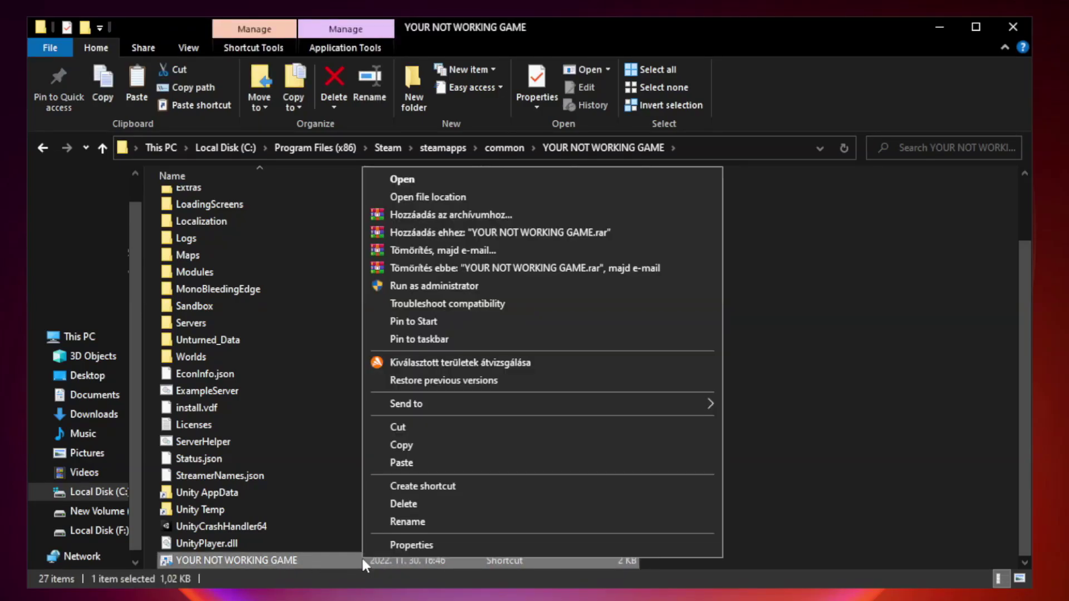
left_click(538, 548)
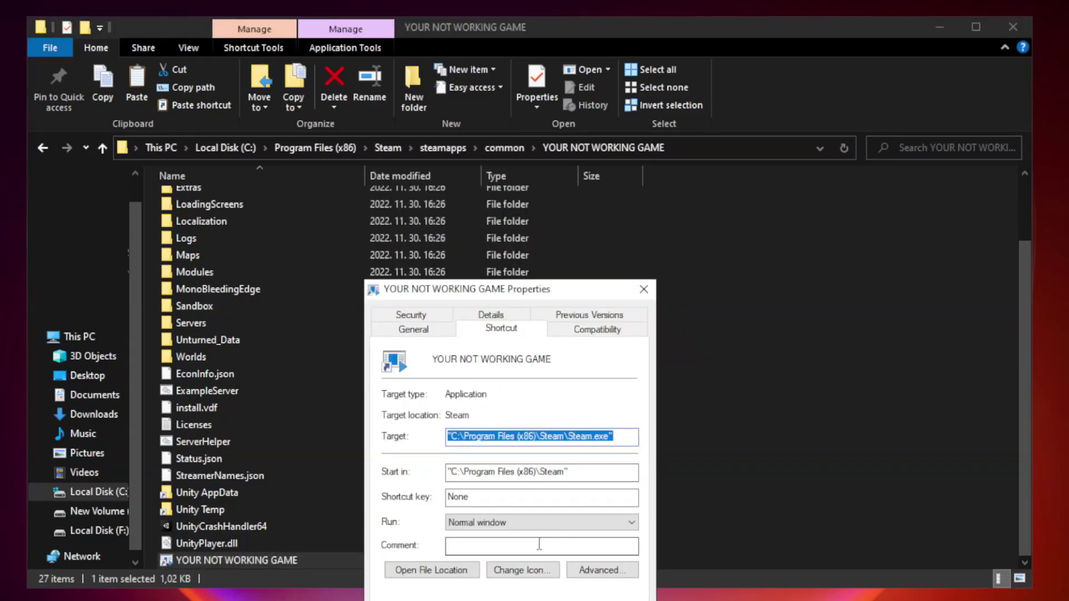
left_click_drag(532, 294, 531, 121)
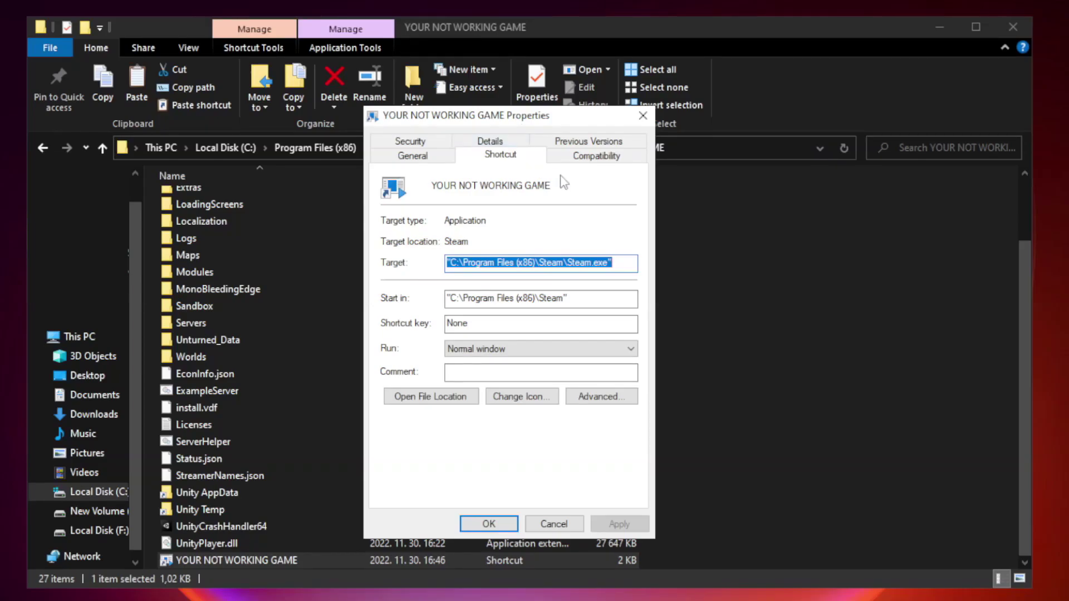
- Set the shortcut to run in compatibility mode for Windows 8
left_click(592, 156)
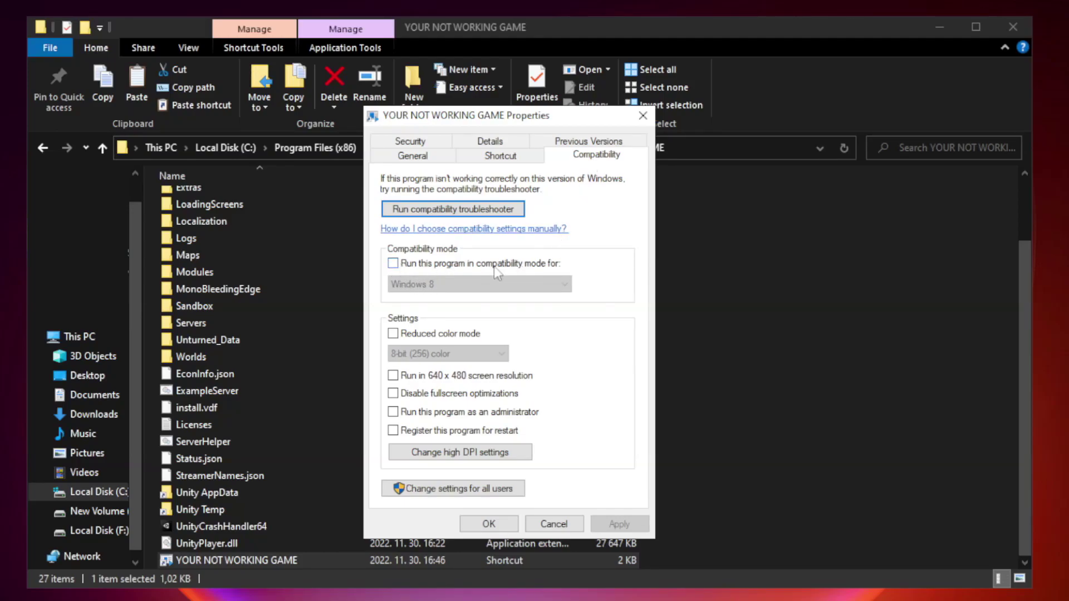
left_click(425, 267)
left_click(482, 285)
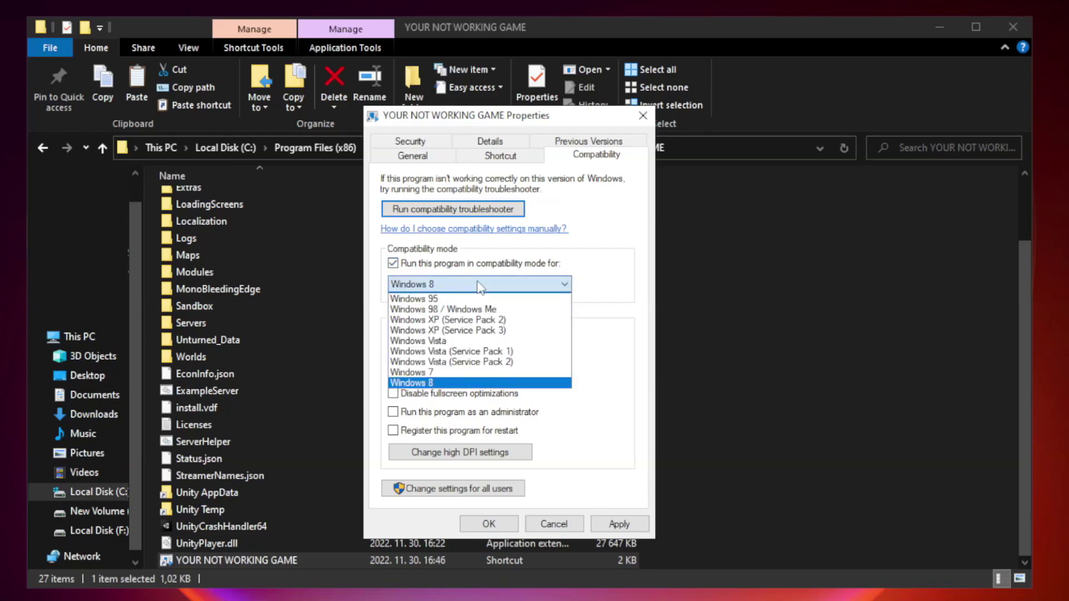
left_click(452, 384)
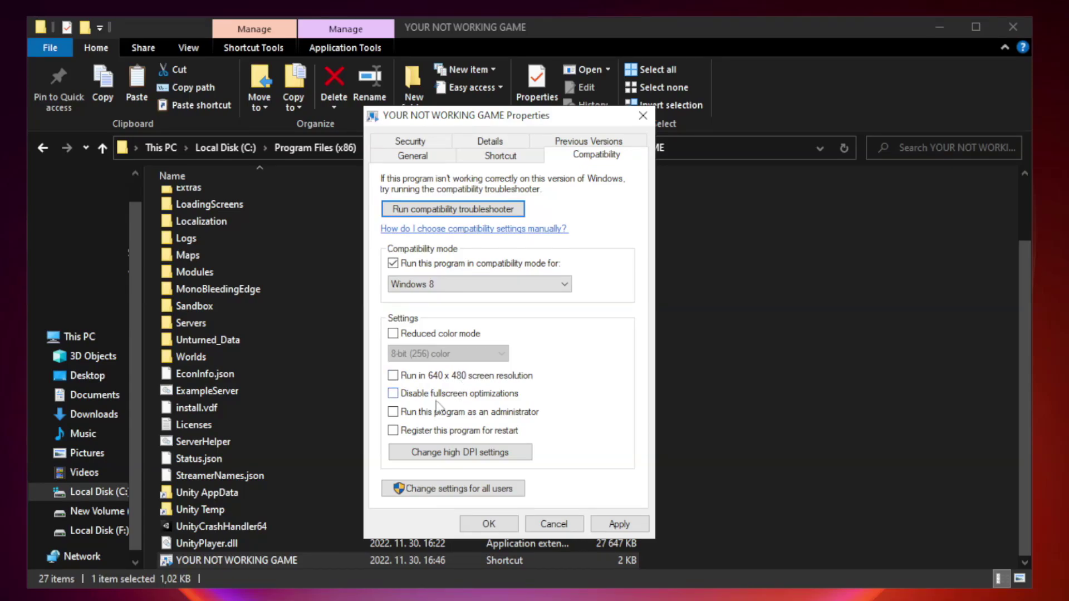
- Disable fullscreen optimizations and enable running as administrator for the shortcut, apply the settings, and close the game folder
left_click(419, 396)
left_click(421, 415)
left_click(619, 524)
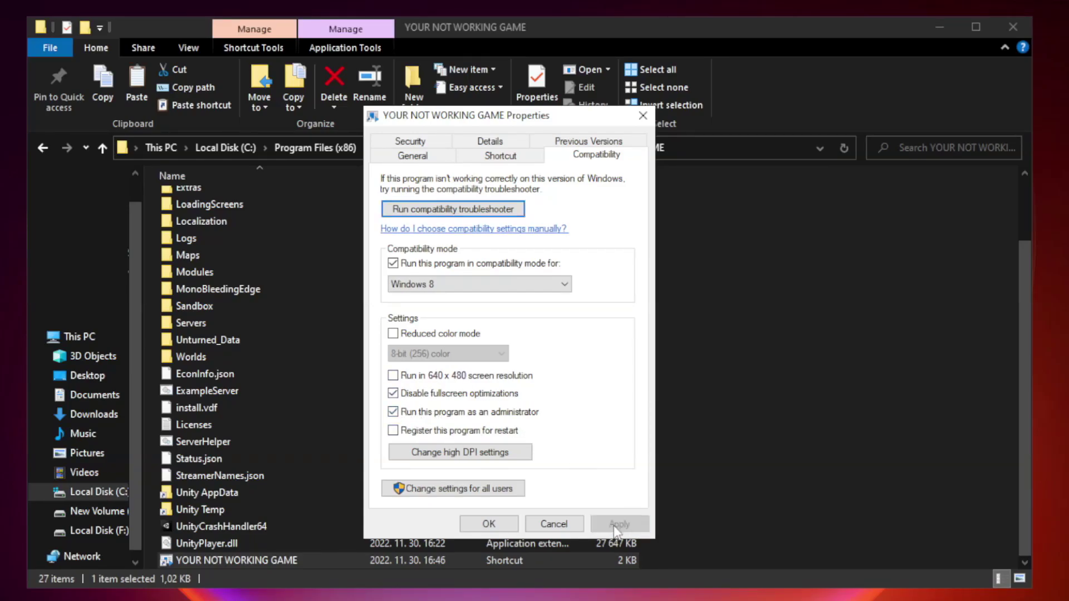
left_click(488, 525)
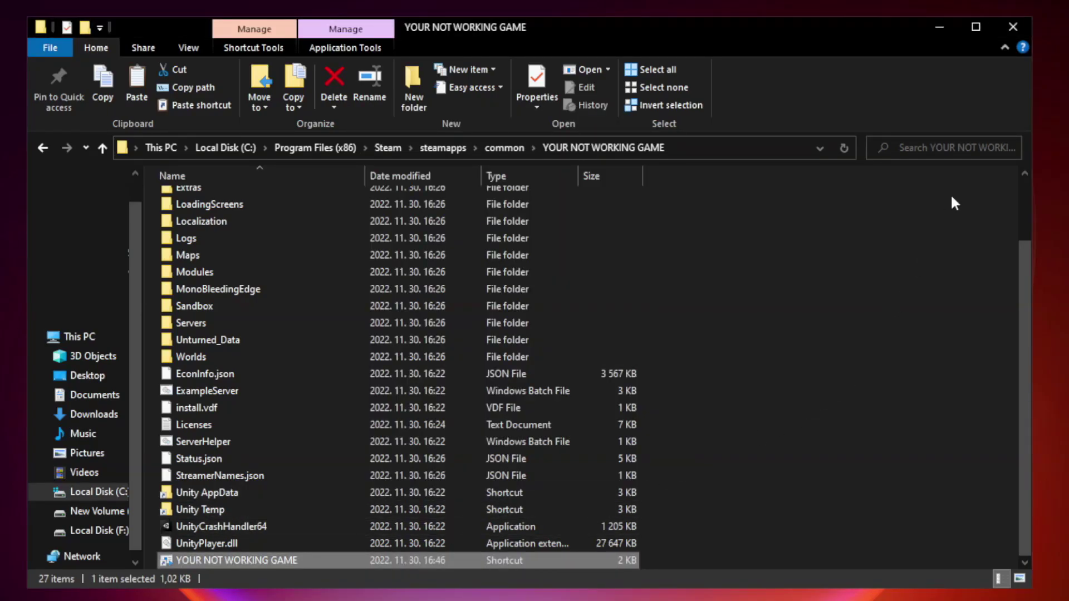
left_click(1012, 29)
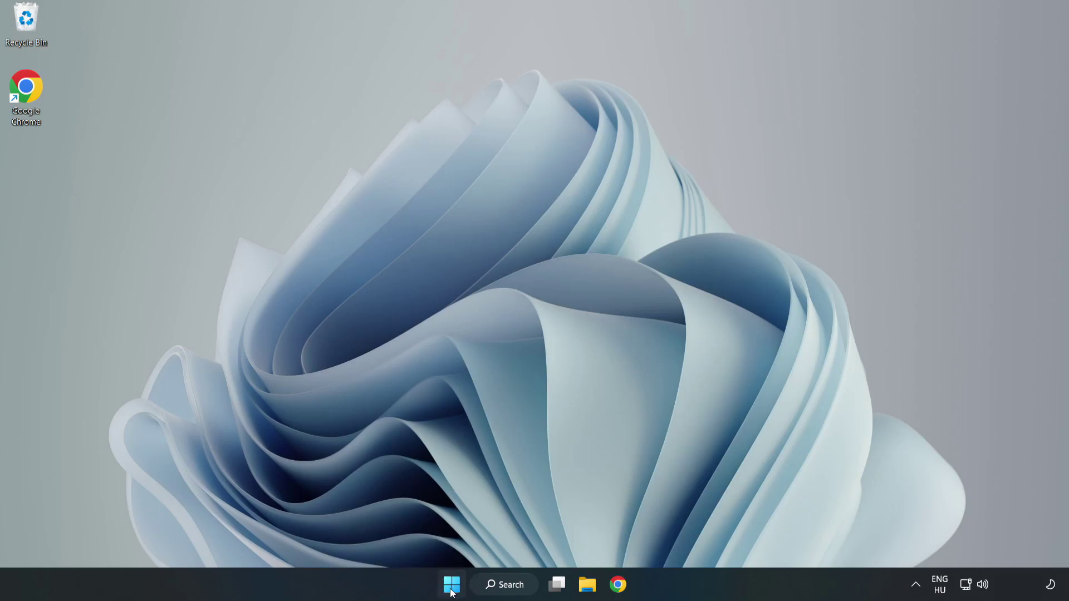
- In Task Manager, disable Cortana, Microsoft Edge, Microsoft Teams and Phone Link from launching at startup, and close Task Manager
right_click(453, 588)
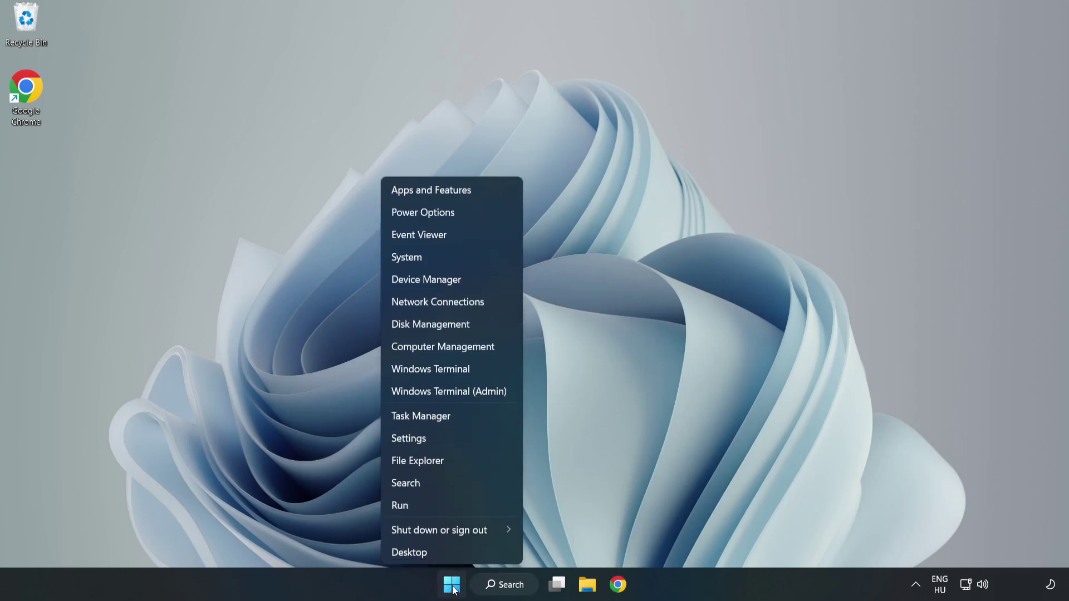
left_click(451, 419)
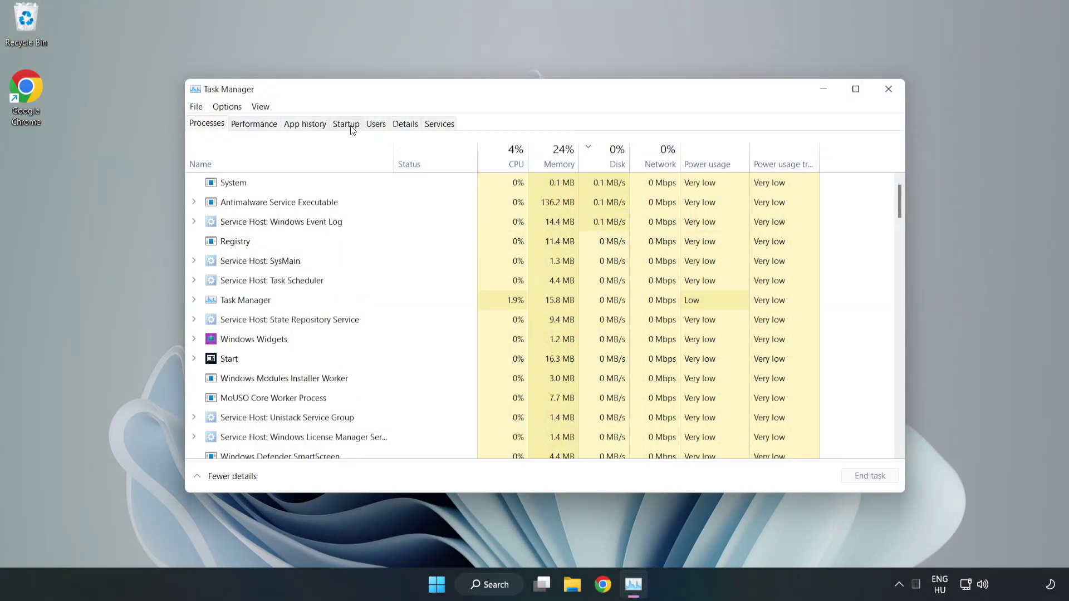
left_click(347, 127)
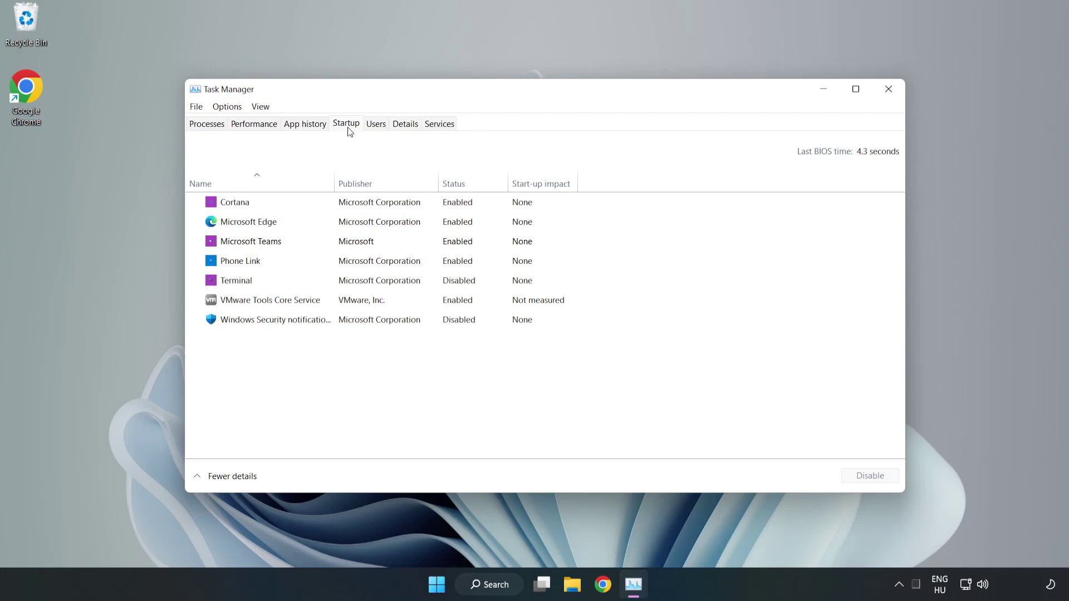
left_click(365, 206)
left_click(852, 475)
left_click(466, 223)
left_click(862, 476)
left_click(369, 241)
left_click(867, 478)
left_click(360, 263)
left_click(883, 483)
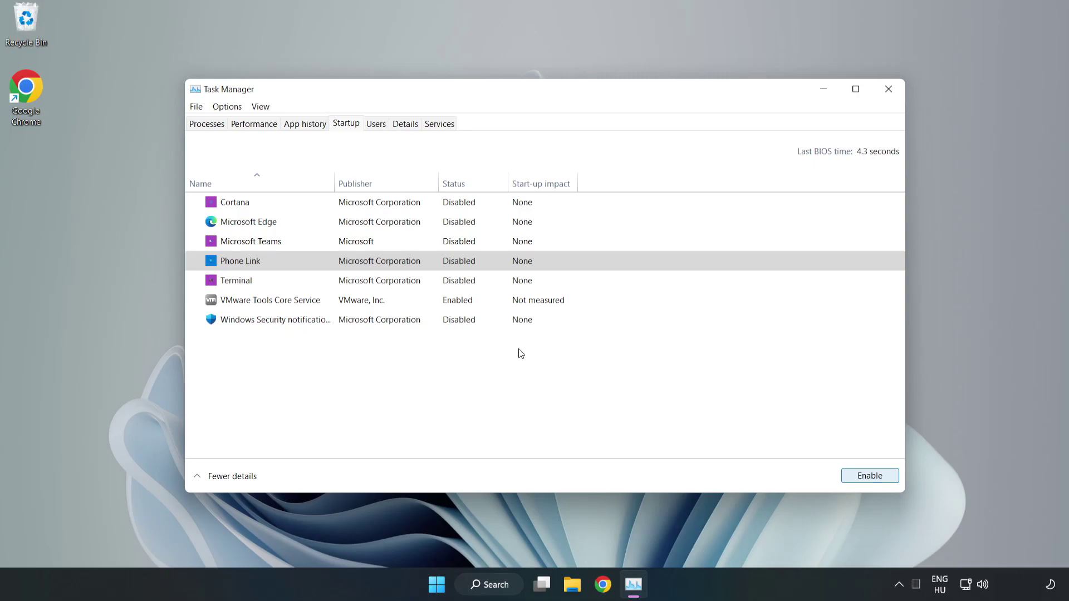
left_click(889, 91)
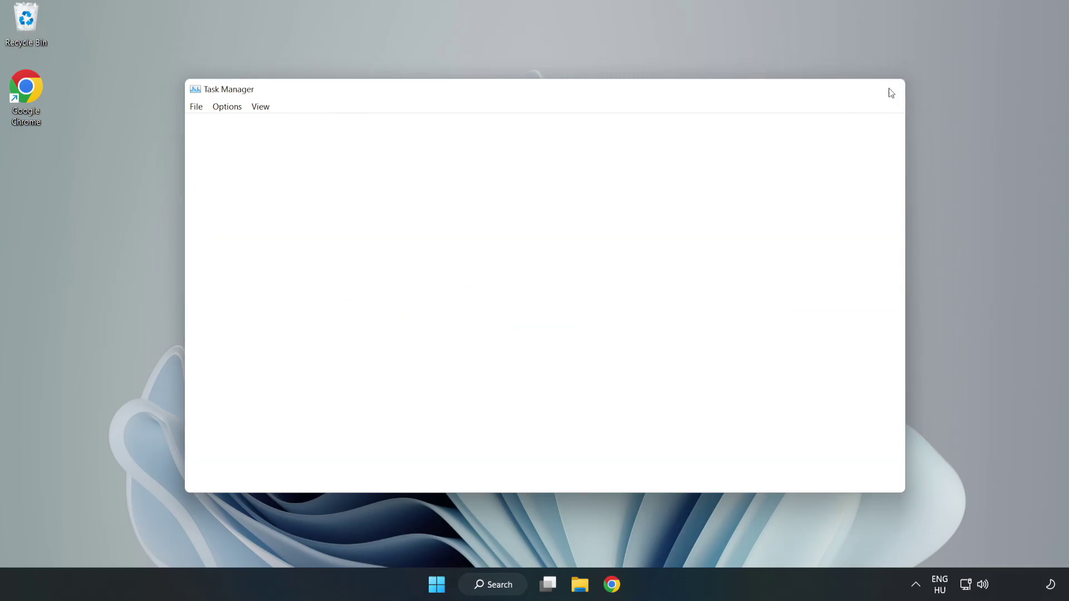
- Search for security, launch Windows Security and open the antivirus exclusions within the virus and threat protection settings
left_click(504, 588)
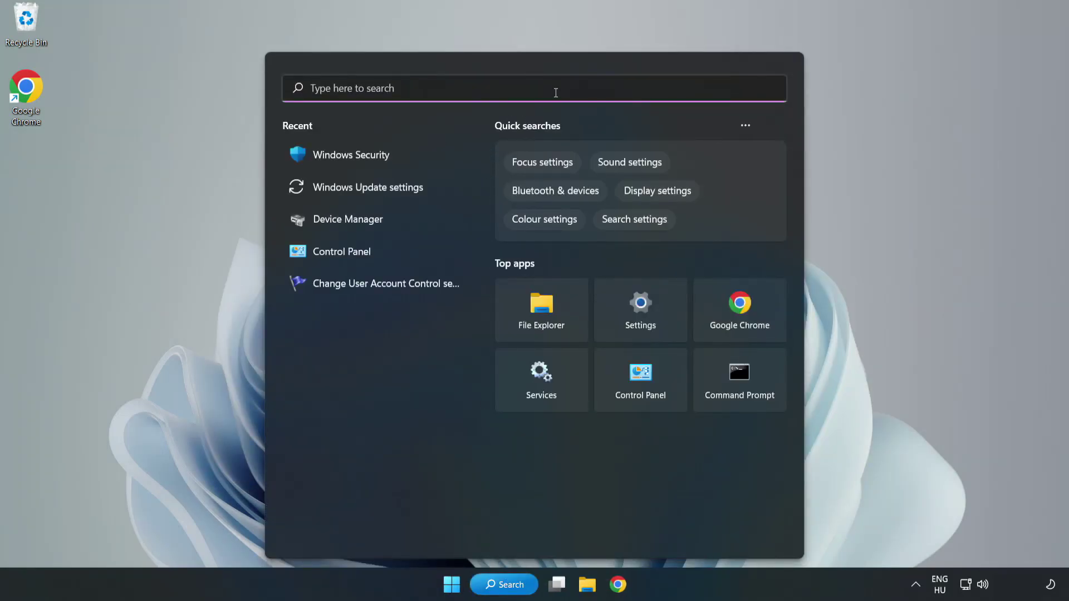
type("sec")
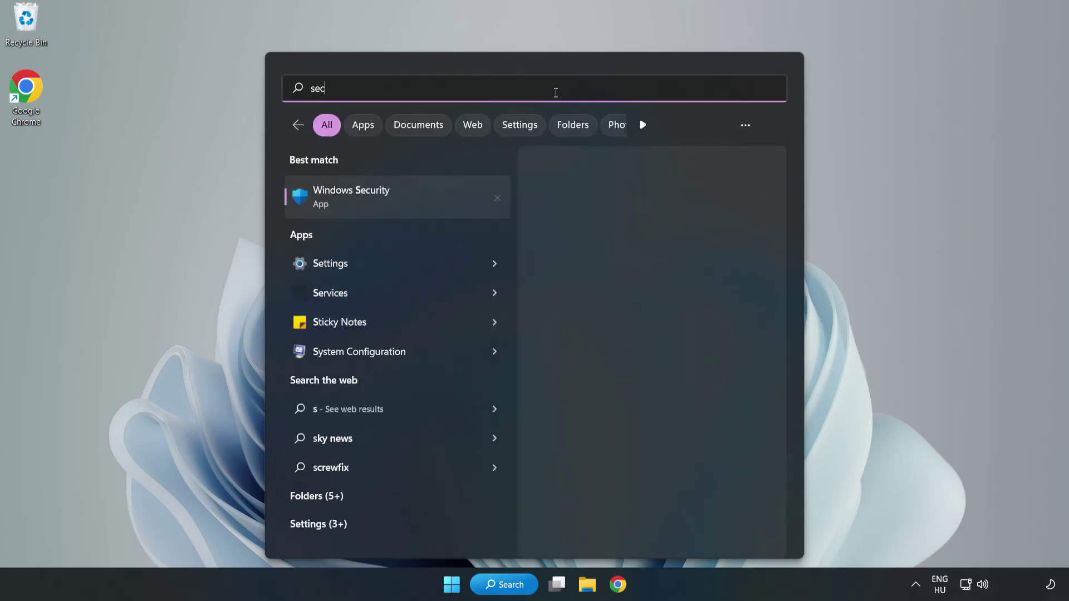
type("urity")
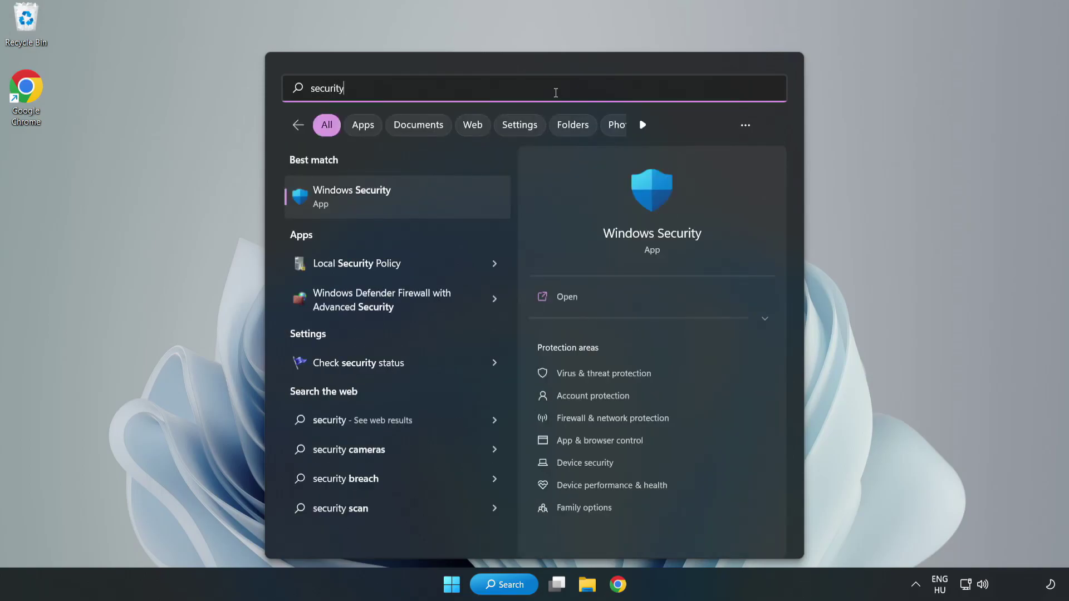
left_click(387, 205)
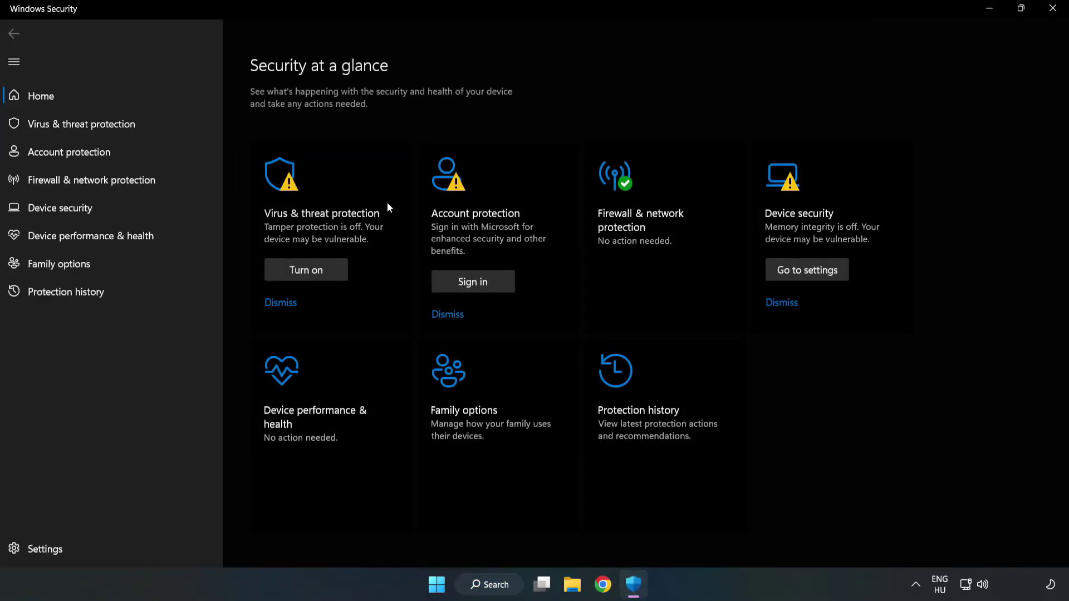
left_click(69, 128)
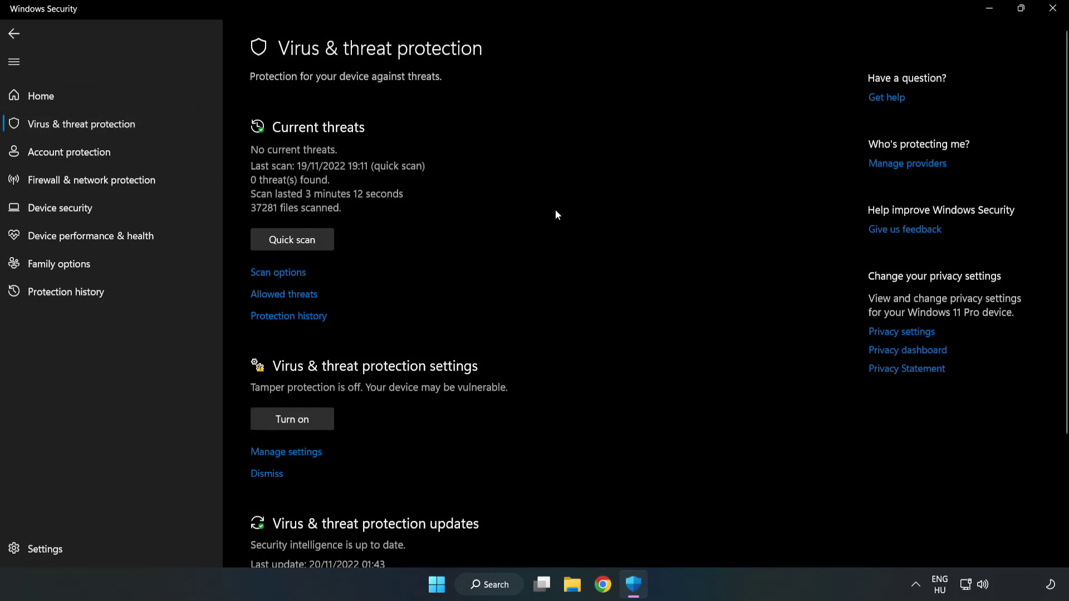
scroll(556, 215, "down", 3)
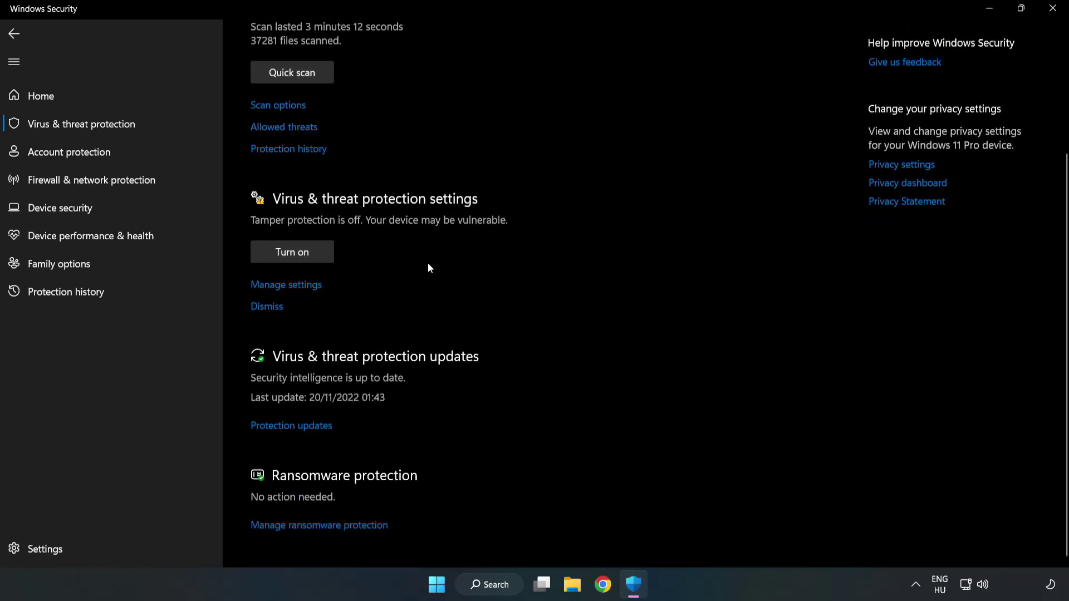
left_click(292, 286)
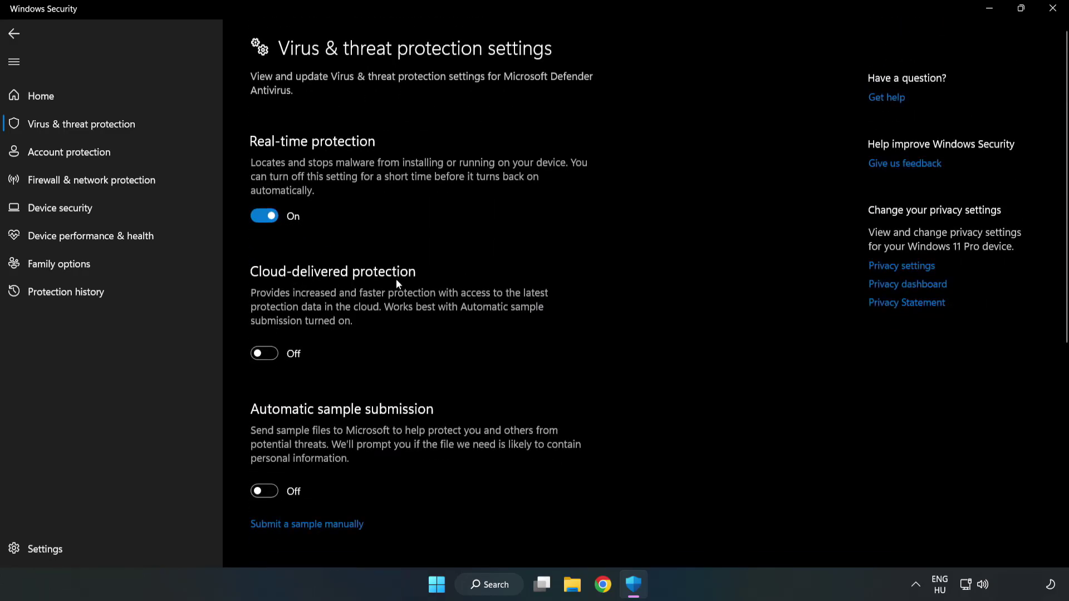
scroll(681, 281, "down", 6)
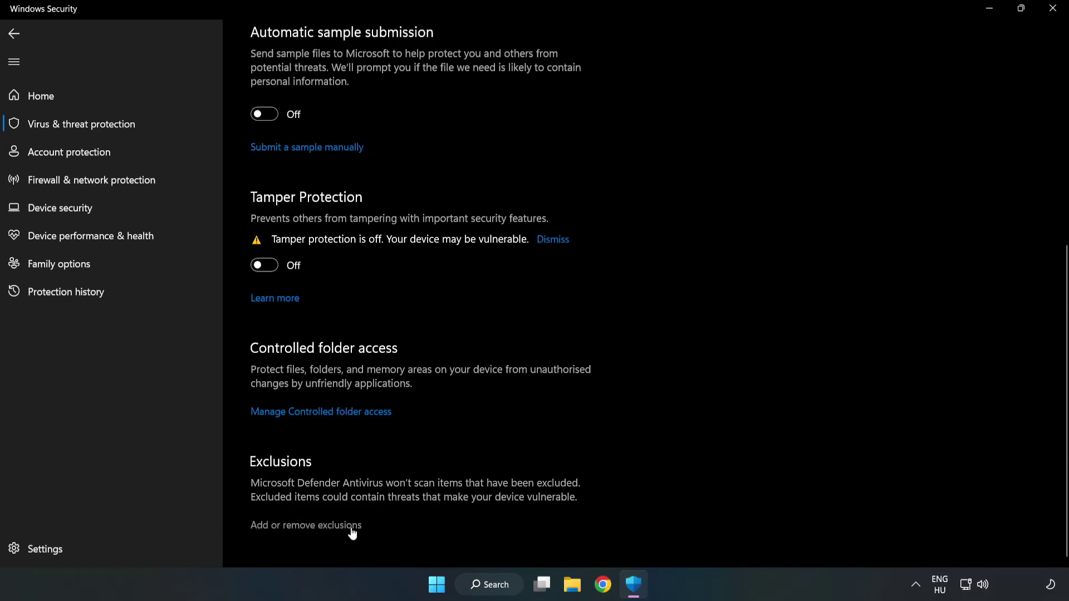
left_click(315, 525)
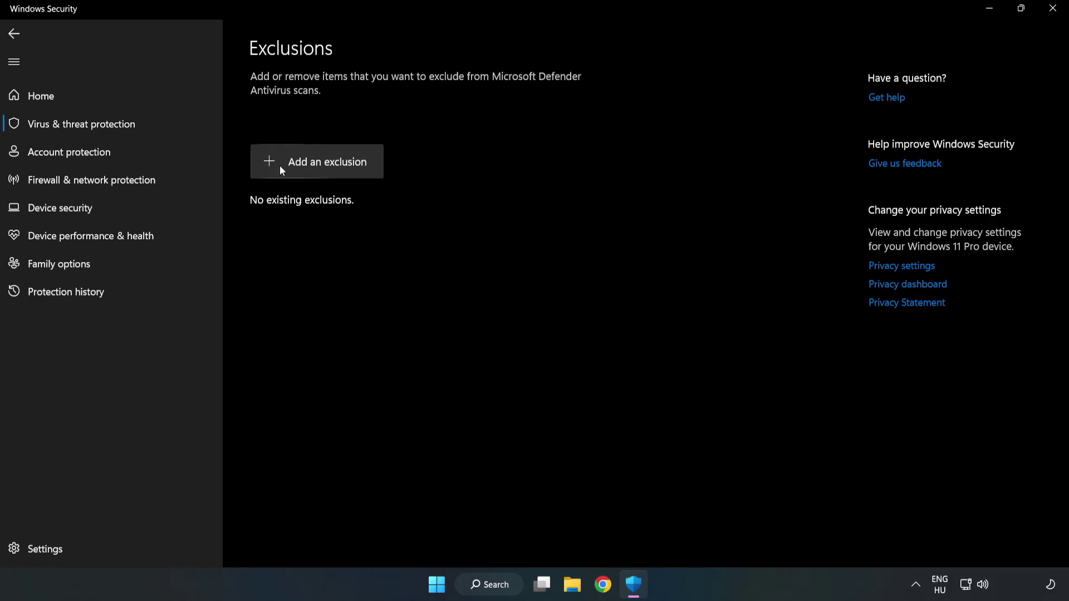
- Add a file exclusion for NOT WORKING APP from its folder in Program Files (x86) on drive C, and close Windows Security
left_click(327, 164)
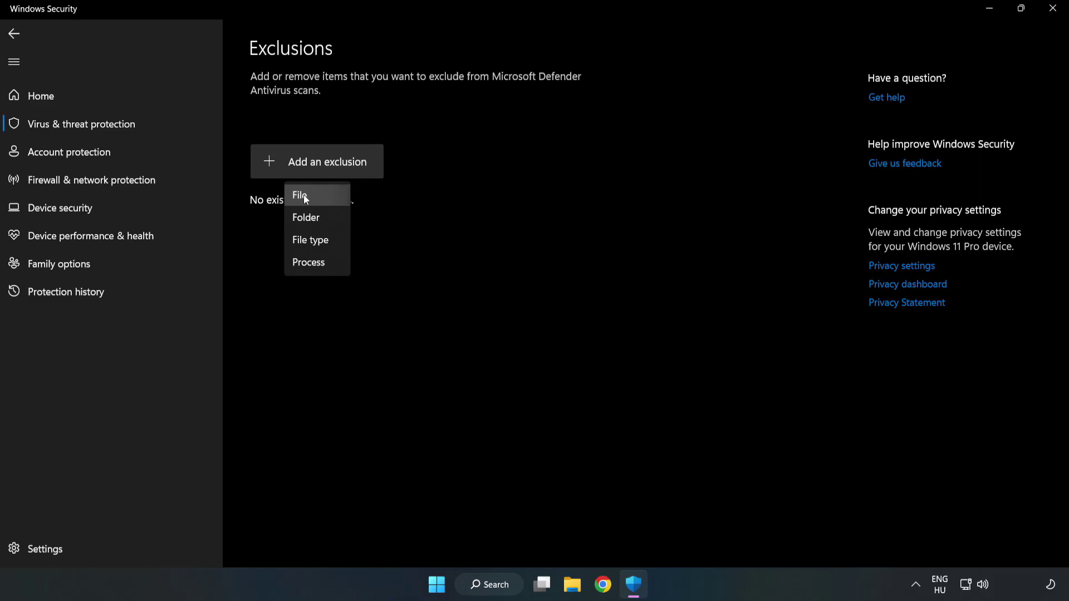
left_click(305, 197)
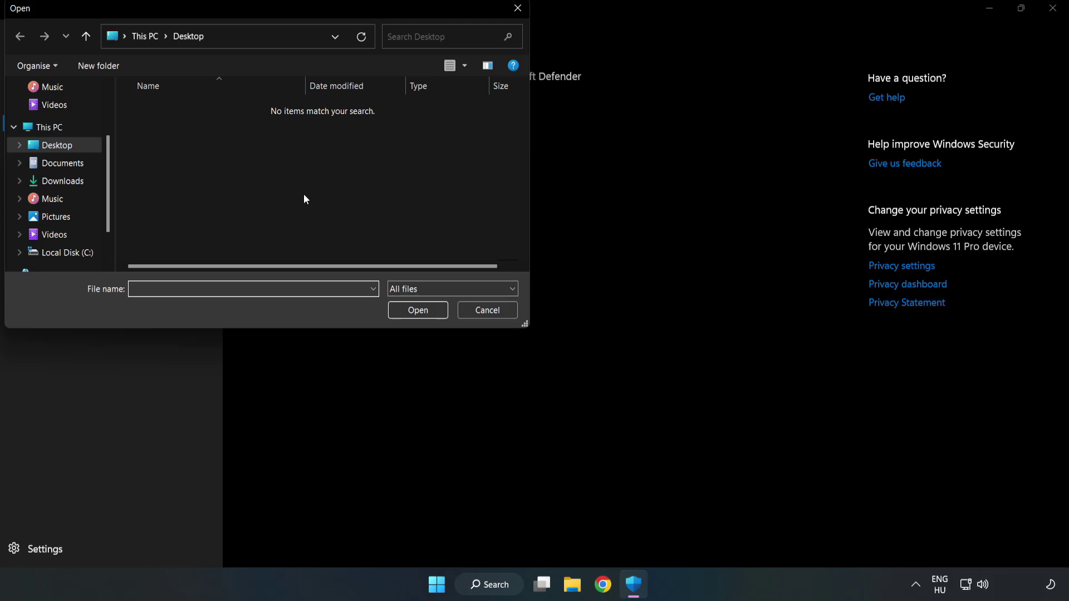
left_click_drag(286, 9, 492, 121)
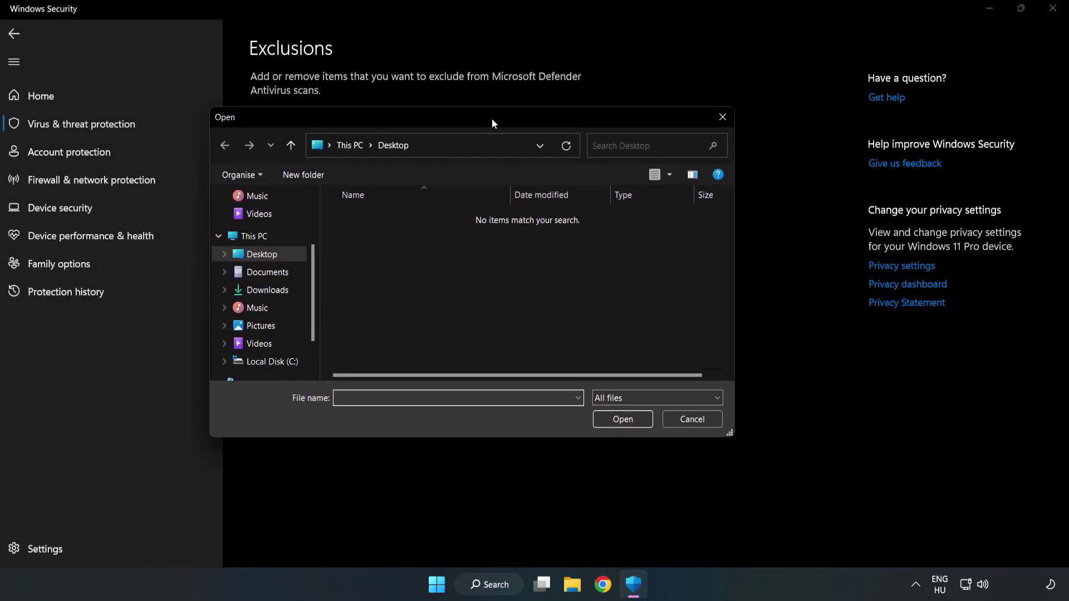
left_click(273, 362)
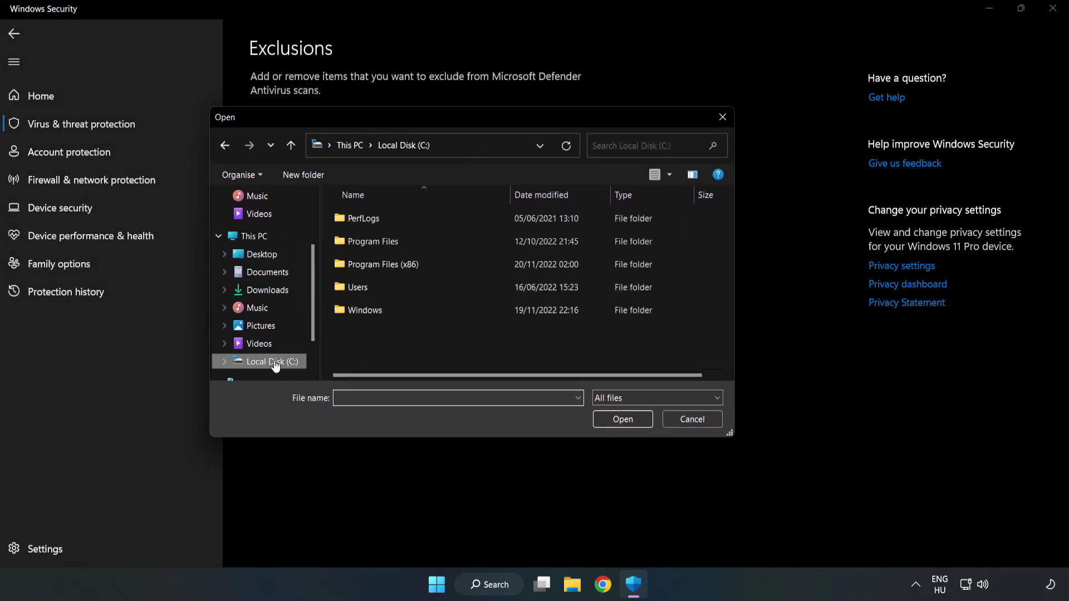
double_click(420, 266)
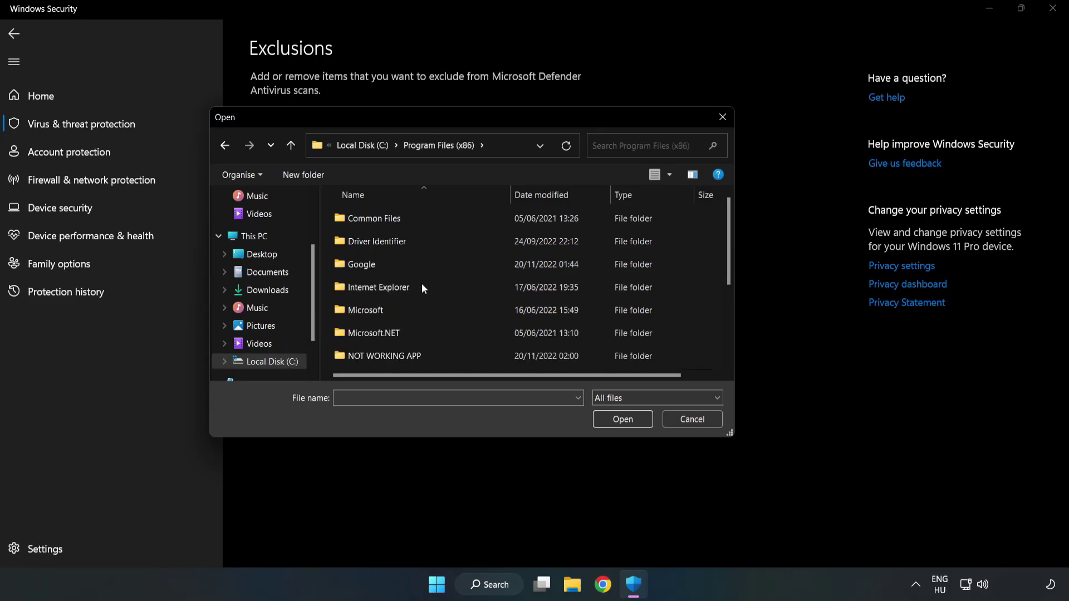
double_click(420, 355)
left_click(376, 217)
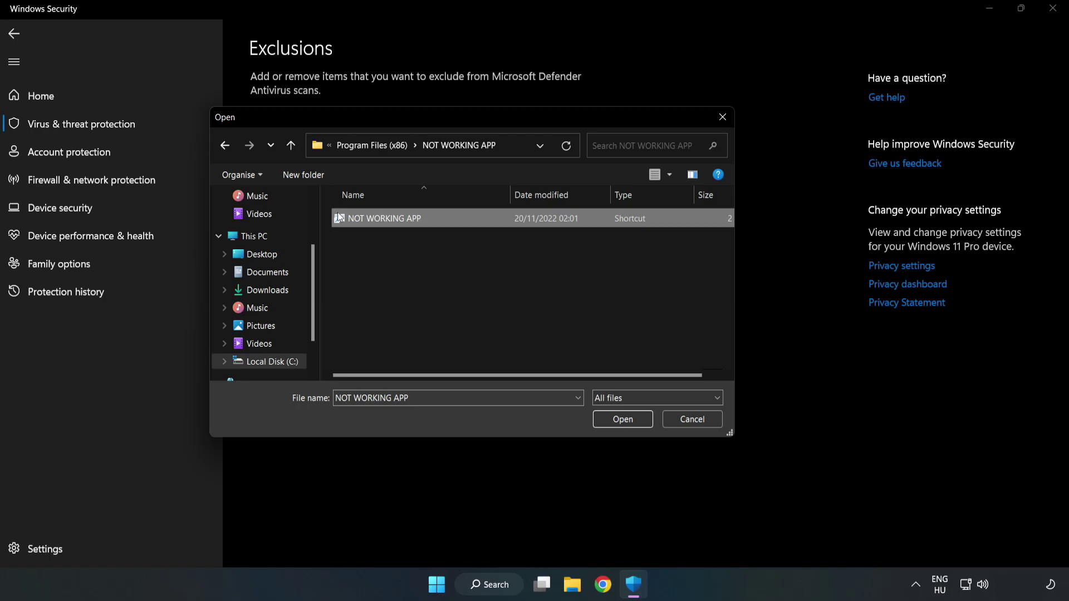
left_click(622, 419)
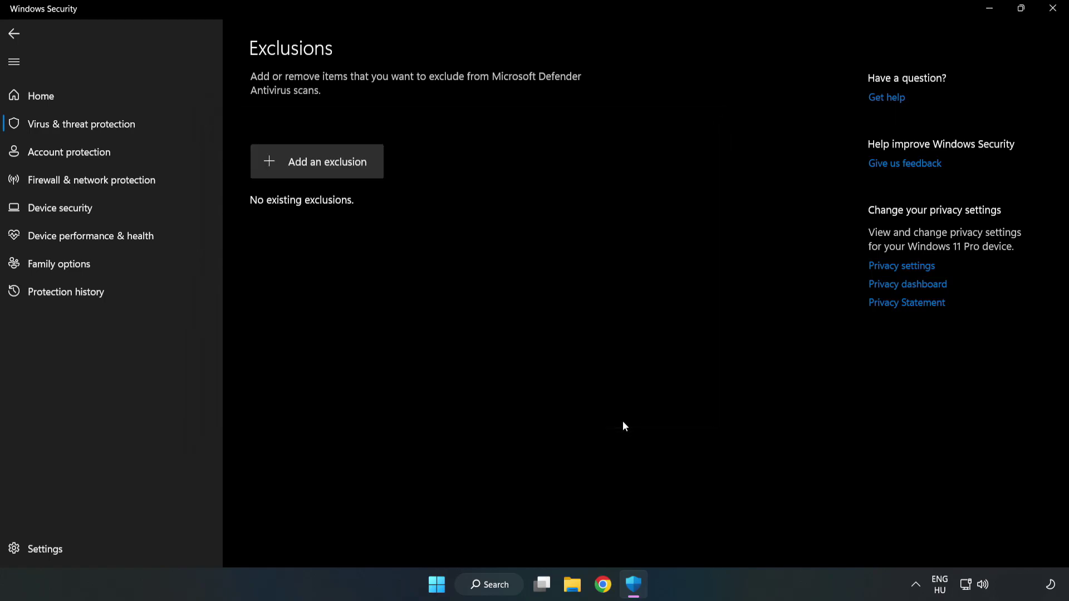
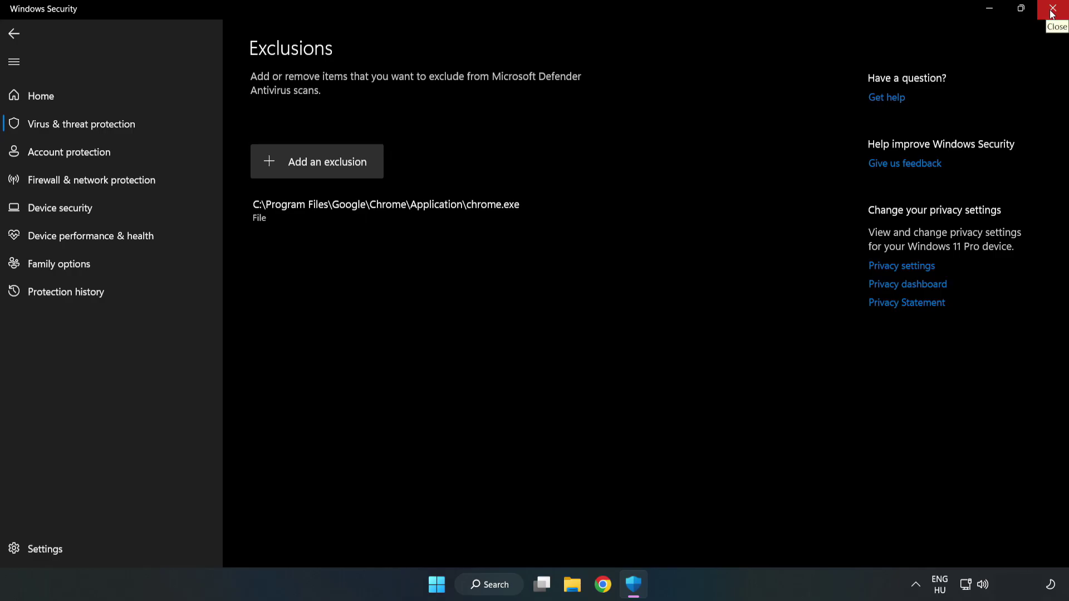
left_click(1053, 11)
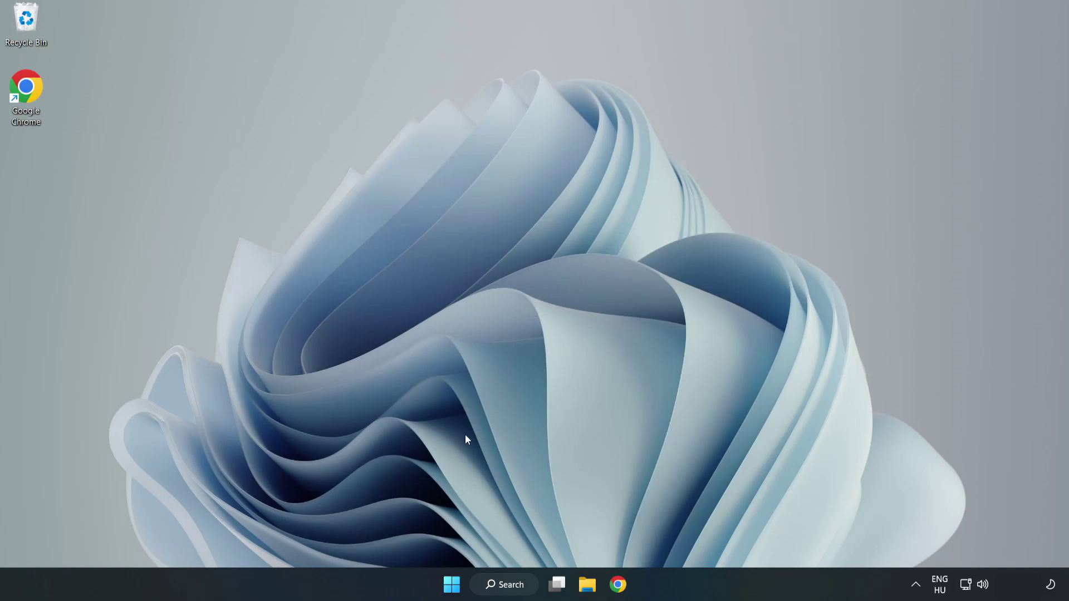
- Restart the computer using the Windows power options
left_click(451, 585)
left_click(708, 537)
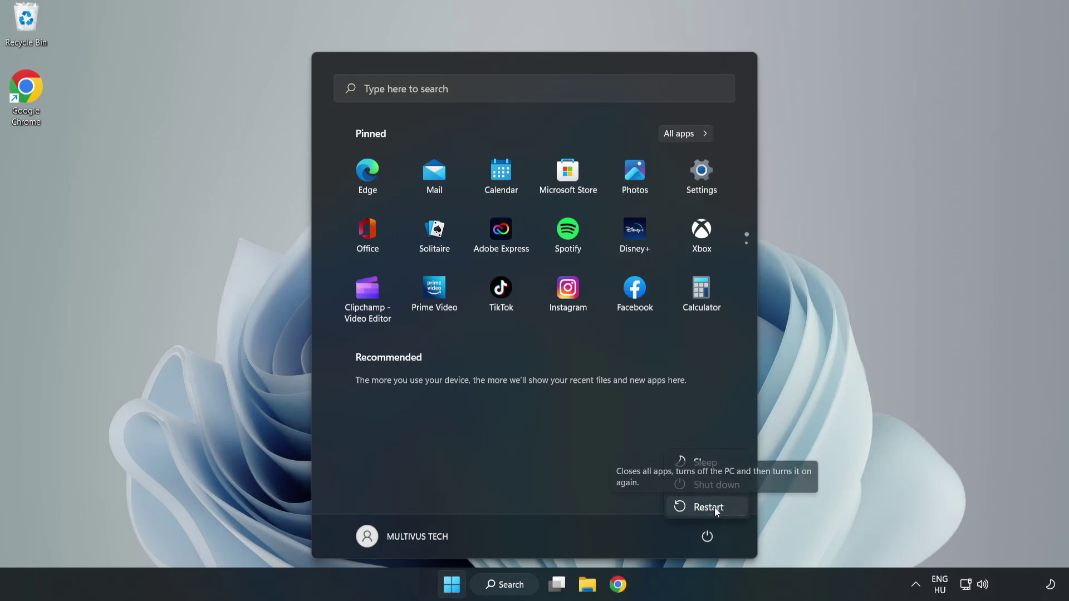